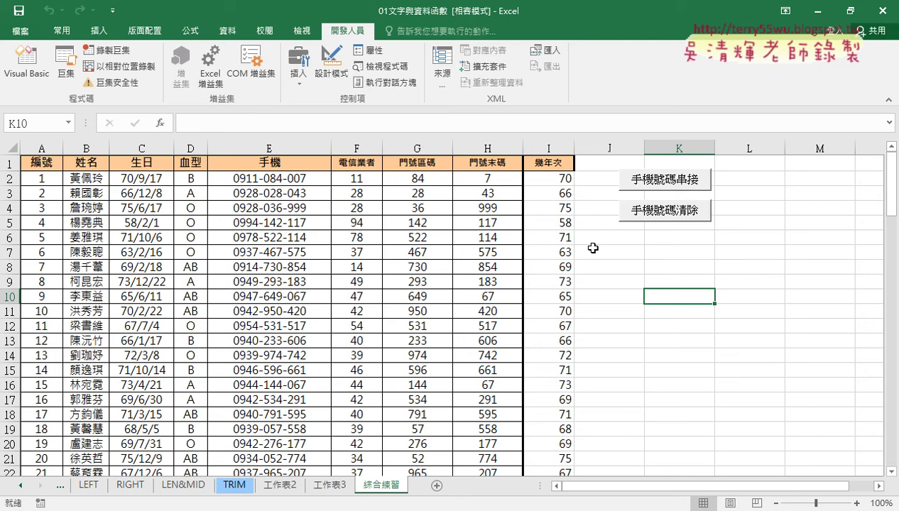
click(187, 485)
scroll(224, 391, down, 1)
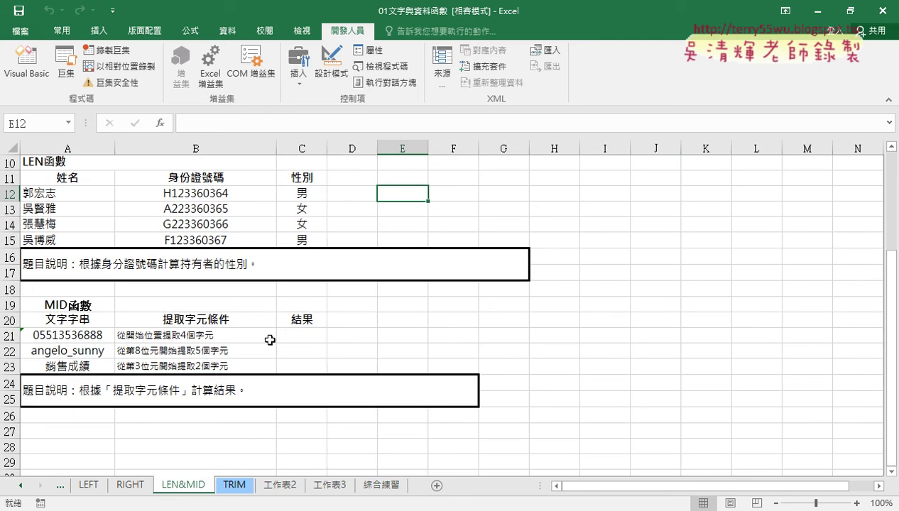
click(90, 336)
click(177, 336)
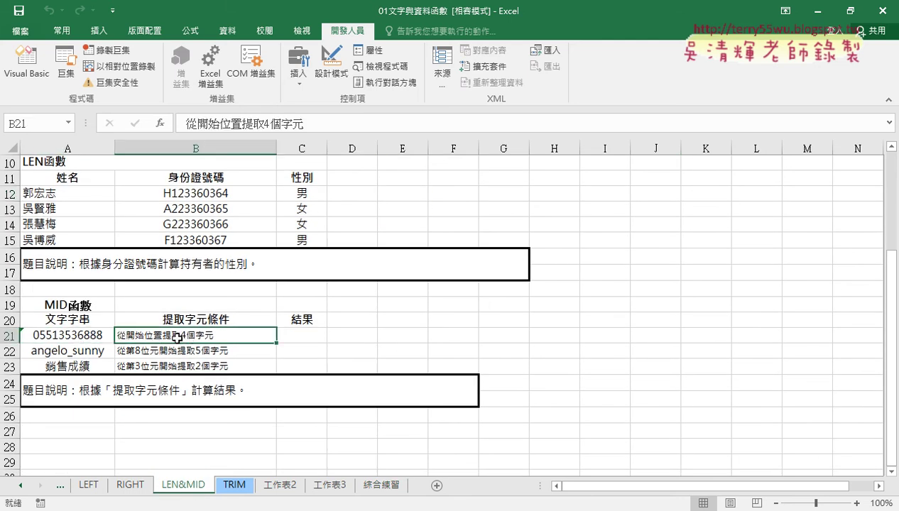
click(56, 336)
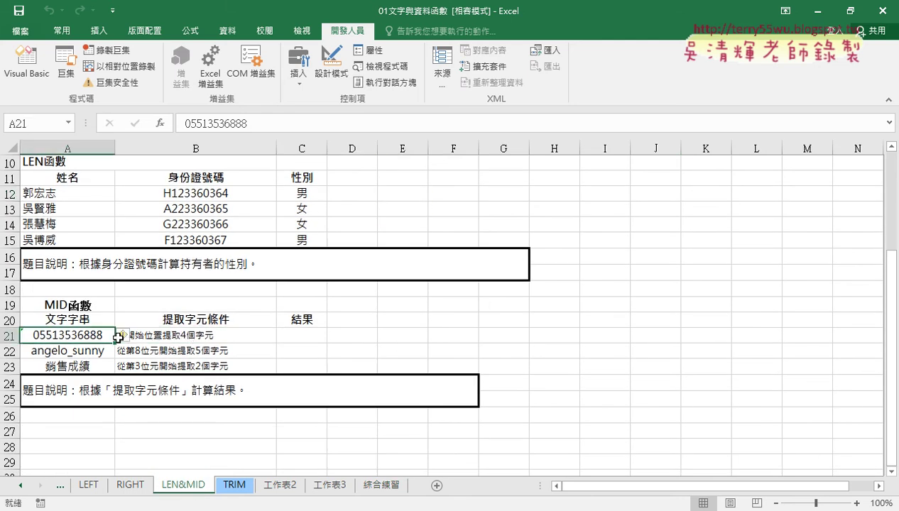
drag(117, 336, 191, 337)
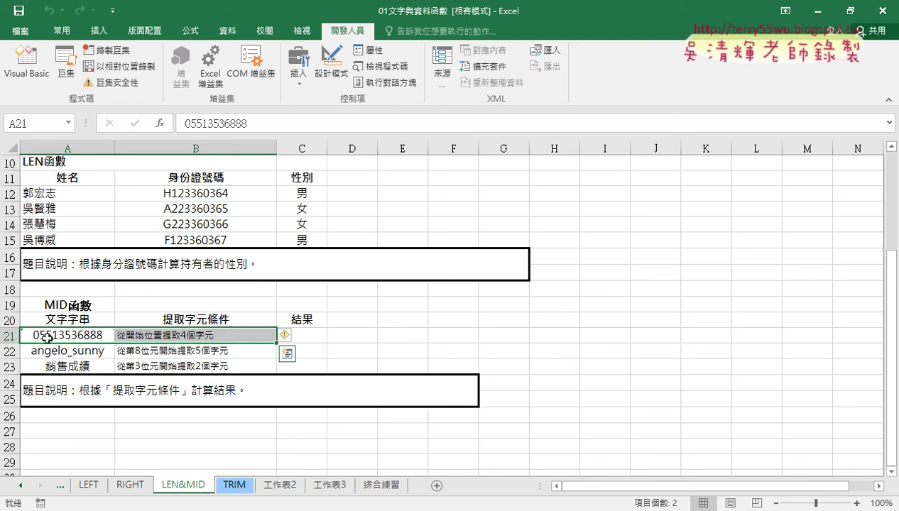
click(298, 337)
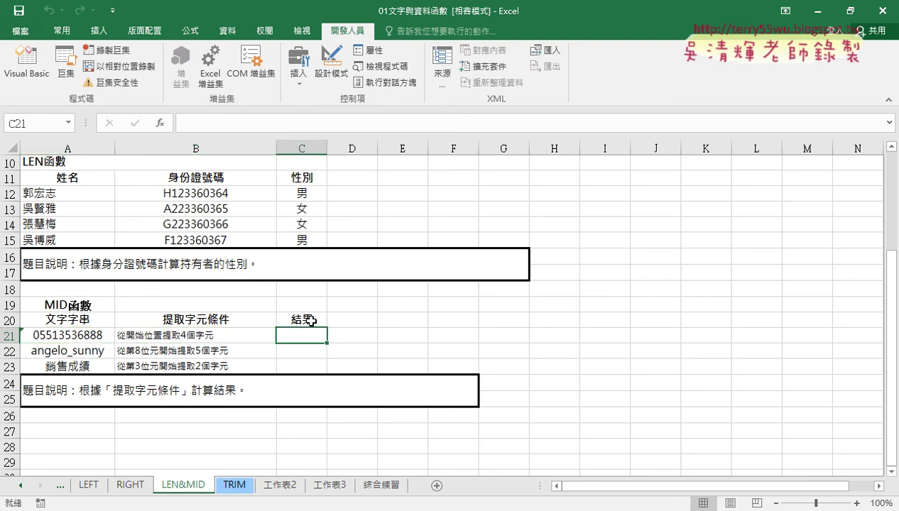
- Insert the MID function into C21 from the Text category of Insert Function
click(162, 124)
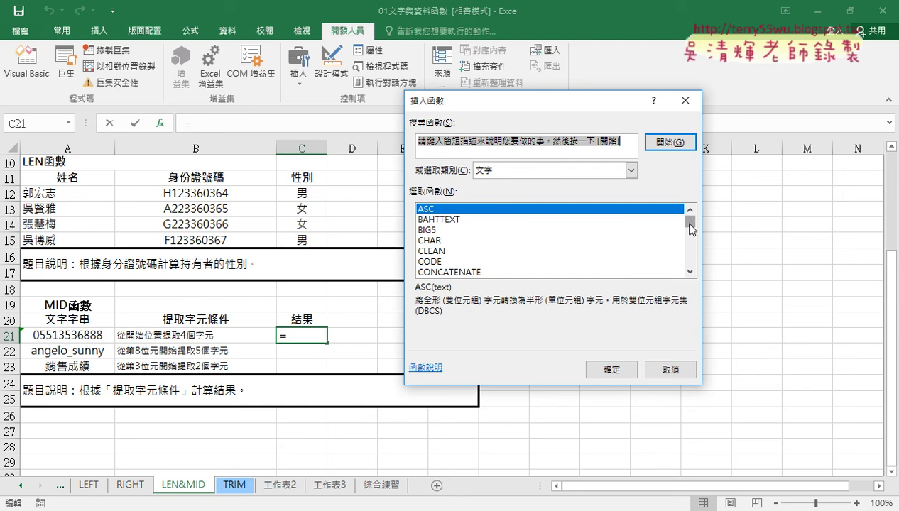
drag(688, 223, 689, 236)
double_click(446, 271)
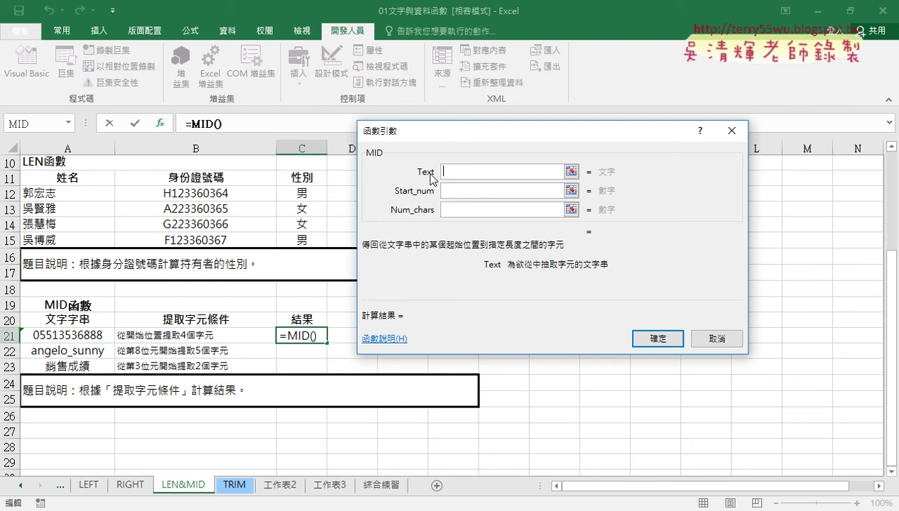
- Enter =MID(A21,1,4) in C21 with Start_num 1 and Num_chars 4, showing 0551
click(106, 334)
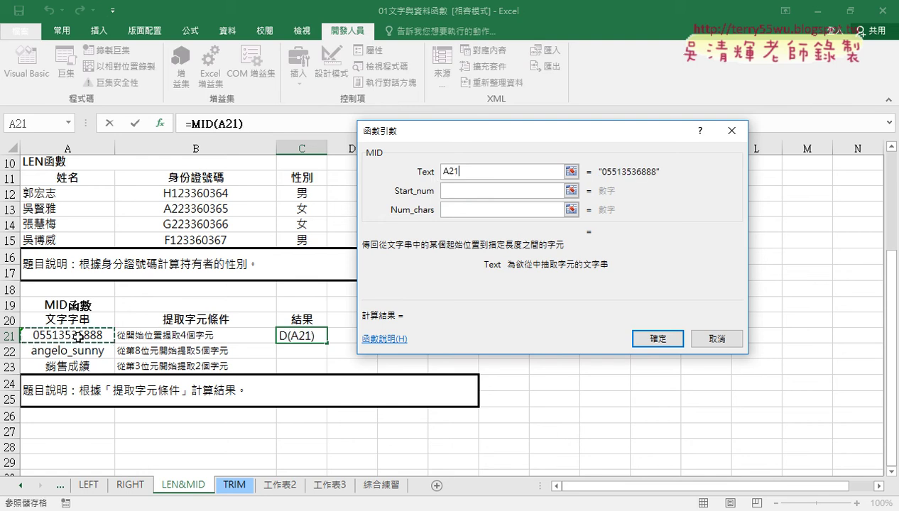
click(452, 190)
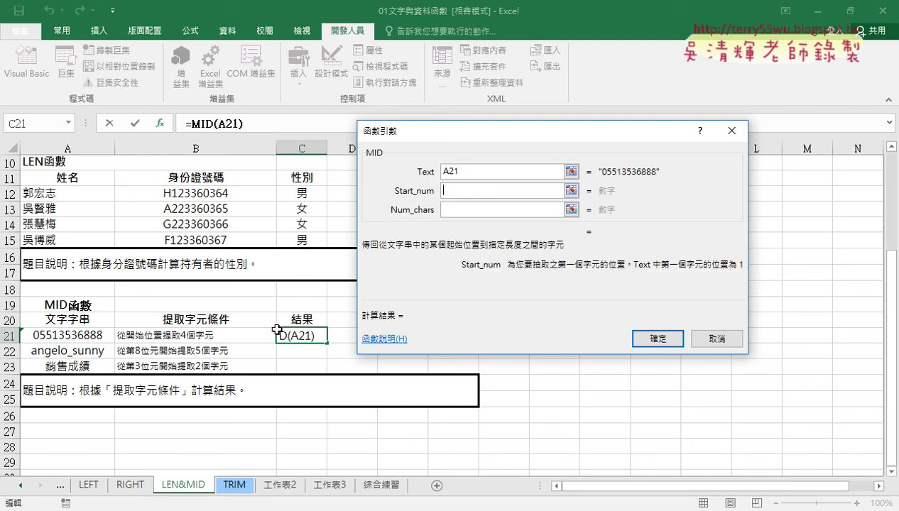
text(1)
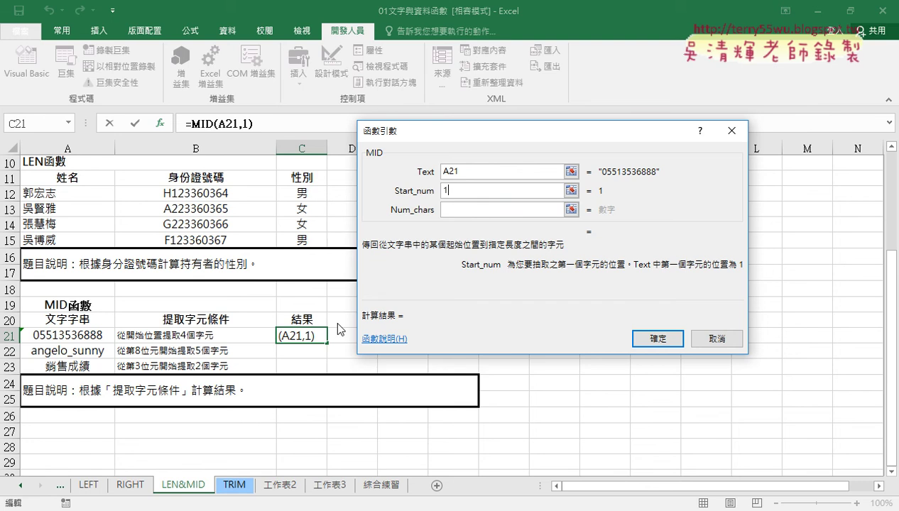
click(462, 210)
text(4)
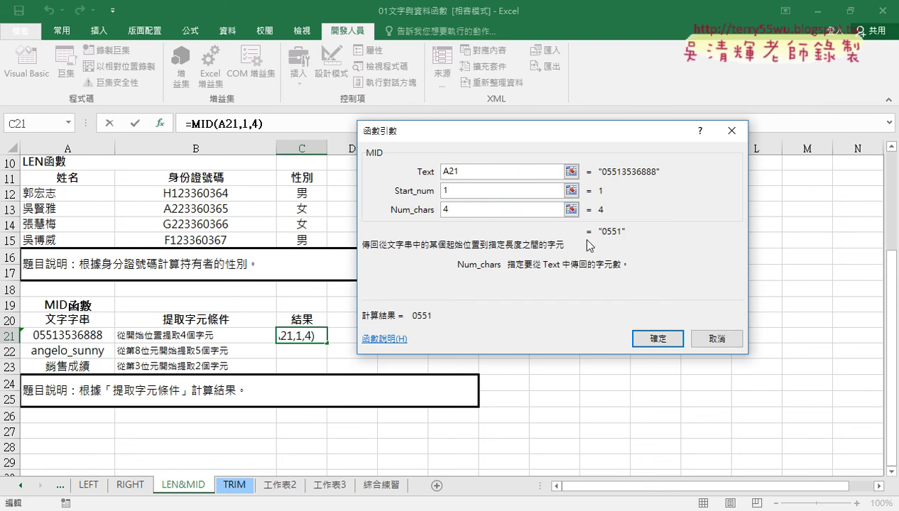
click(654, 339)
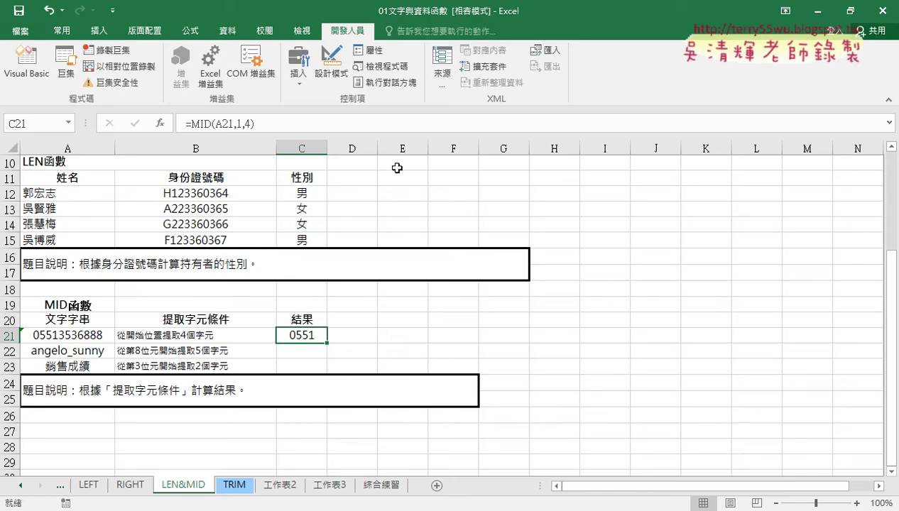
- Widen column C and set C21's number format to Text (文字)
drag(323, 149, 359, 150)
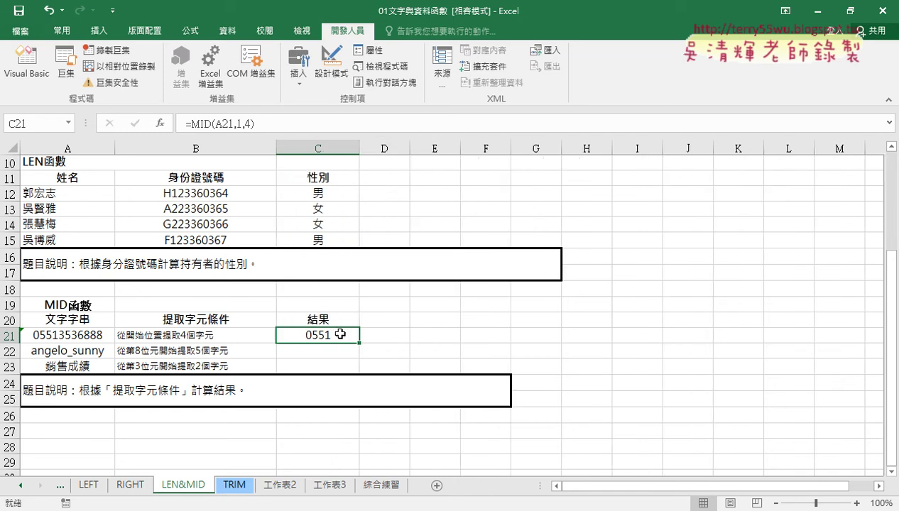
right_click(330, 335)
click(399, 311)
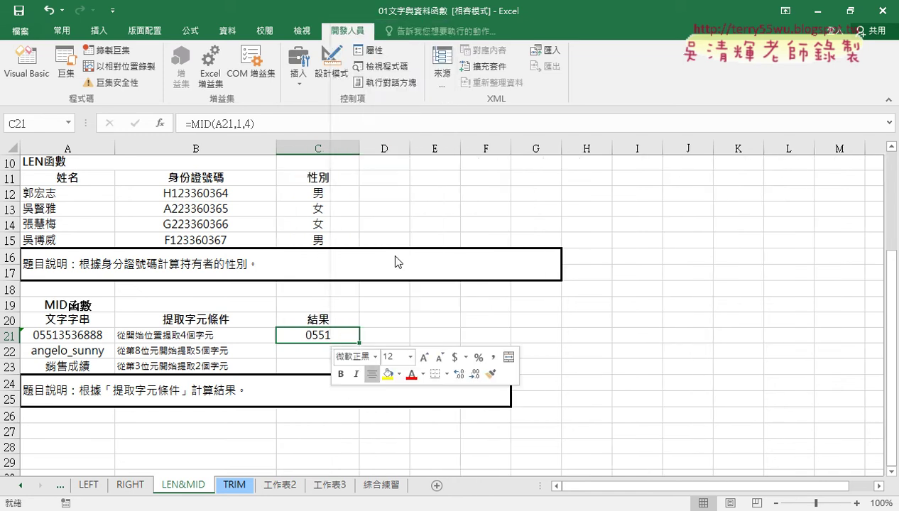
click(233, 225)
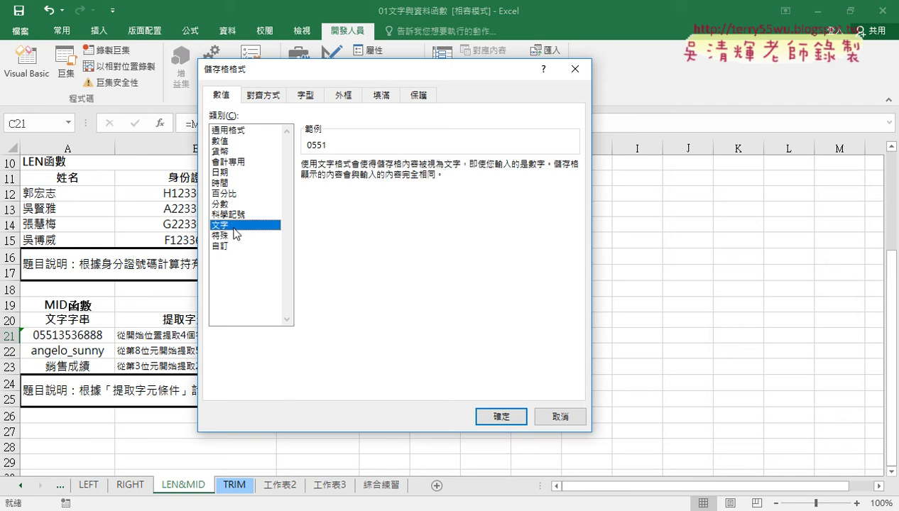
click(514, 421)
- Re-commit C21's formula so it displays as text, and widen column C further
click(203, 123)
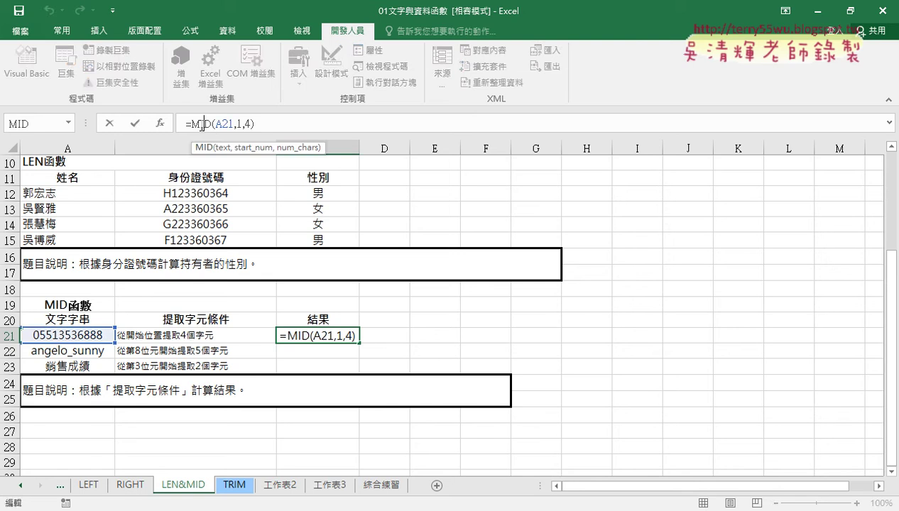
click(136, 124)
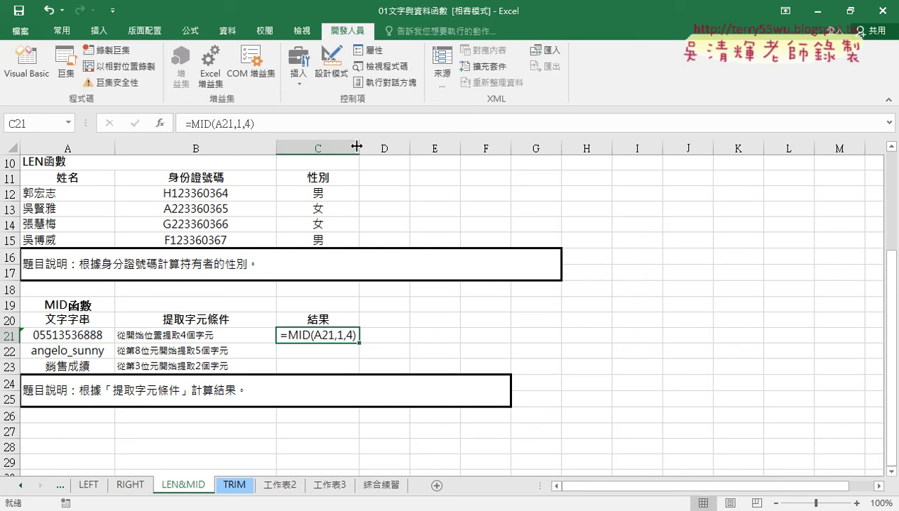
drag(359, 147, 404, 147)
- Fill C21 down to C23, producing =MID(A21,1,5) and =MID(A21,1,6) as text
click(453, 335)
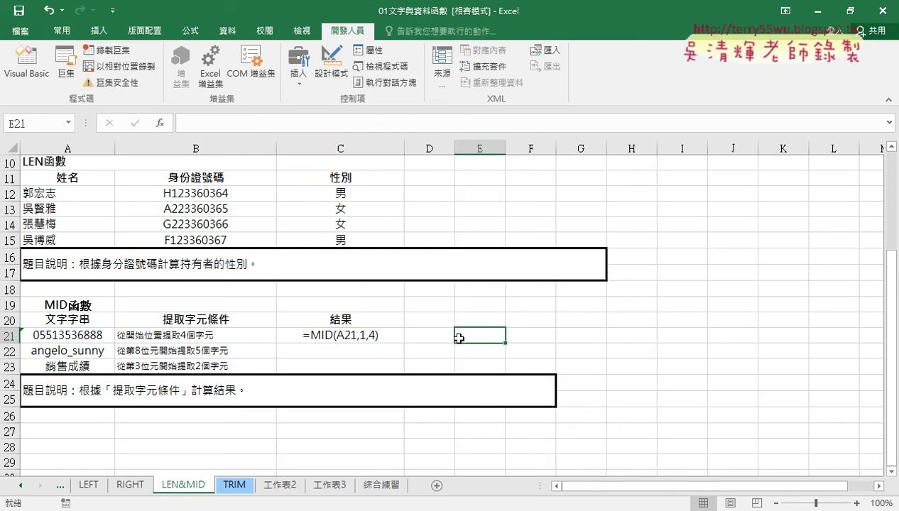
click(383, 337)
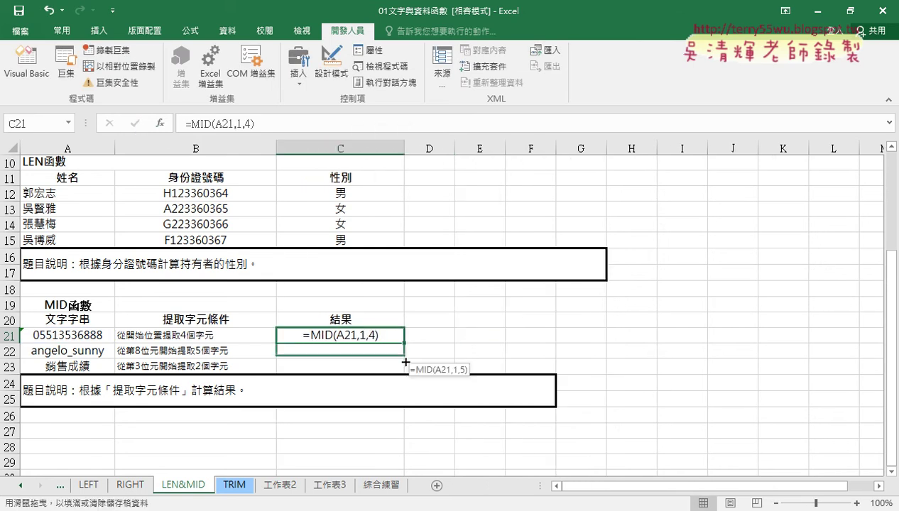
drag(402, 346, 402, 369)
click(473, 361)
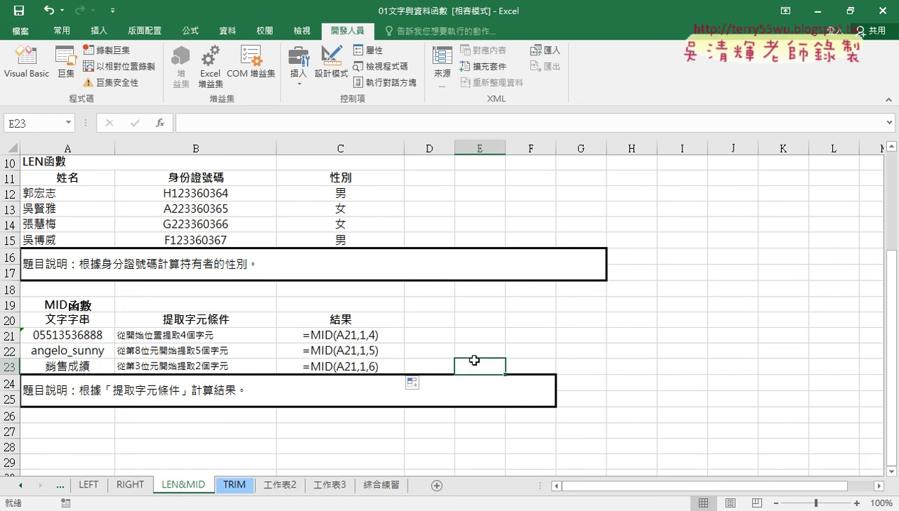
click(315, 334)
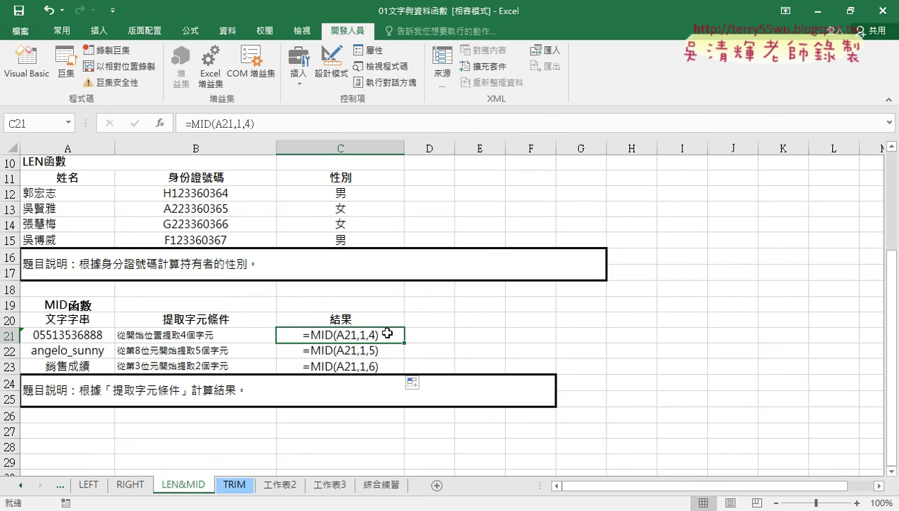
- Change C21's number format from Text back to General (通用格式) in Format Cells
right_click(377, 340)
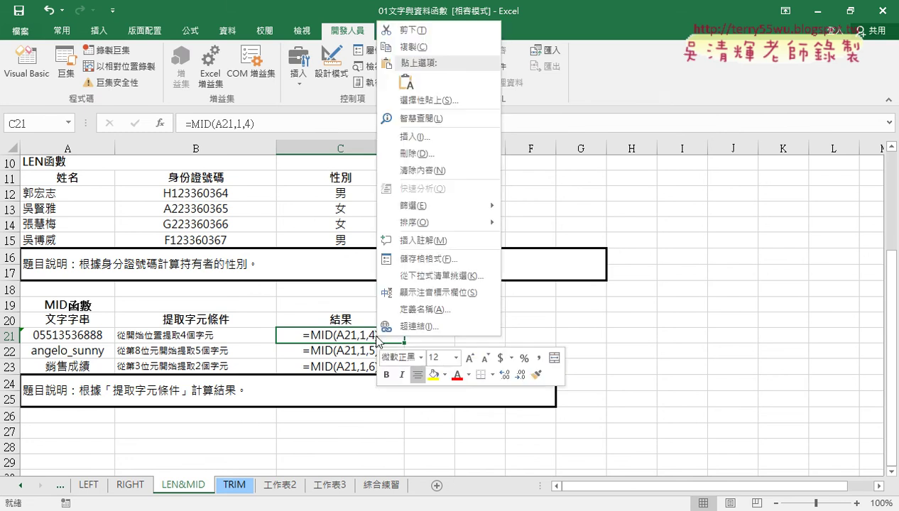
click(434, 258)
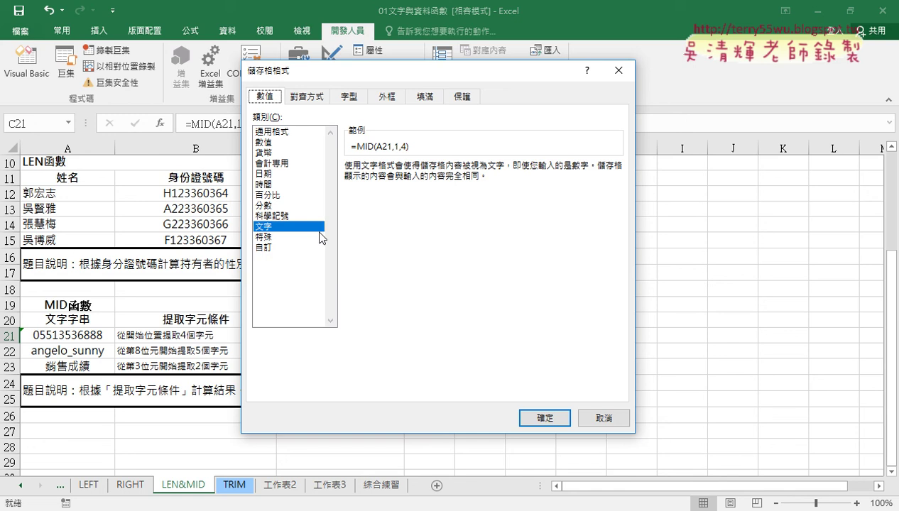
drag(314, 247, 322, 245)
drag(240, 110, 284, 127)
mouse_move(285, 233)
mouse_down()
mouse_move(284, 219)
mouse_move(300, 245)
mouse_up()
drag(384, 71, 548, 84)
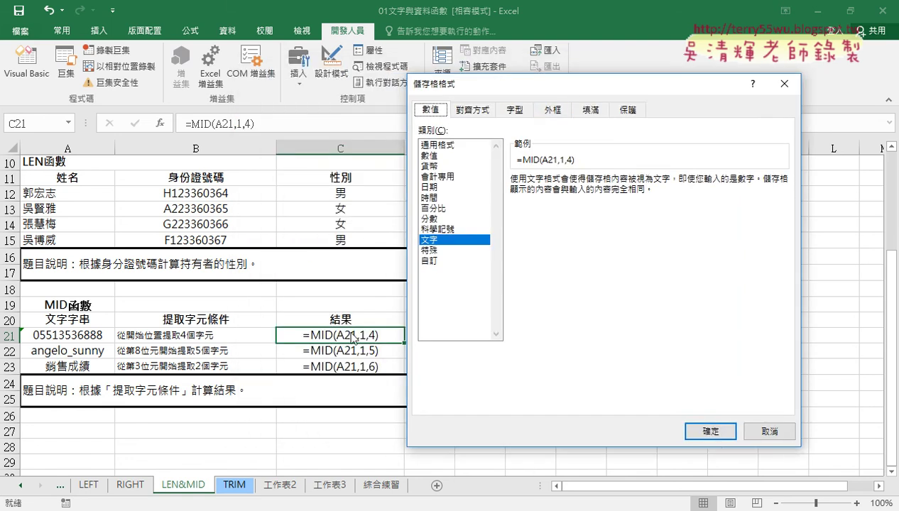
click(454, 146)
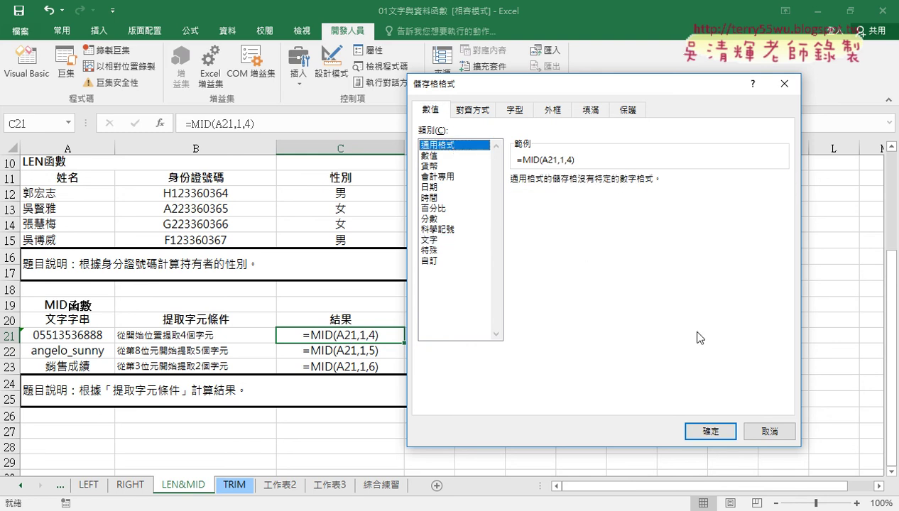
click(716, 428)
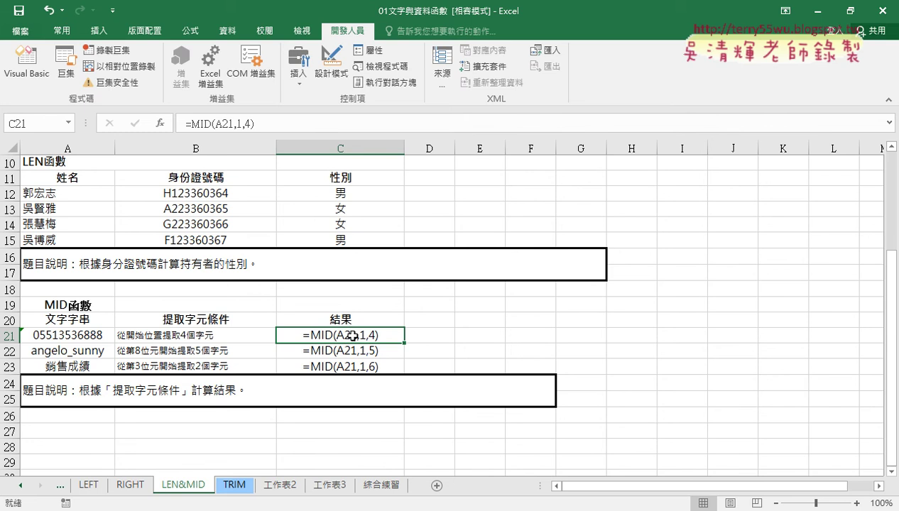
- Re-commit C21 so it calculates 0551, then fill down to C23 giving ange and 銷售成績
click(211, 125)
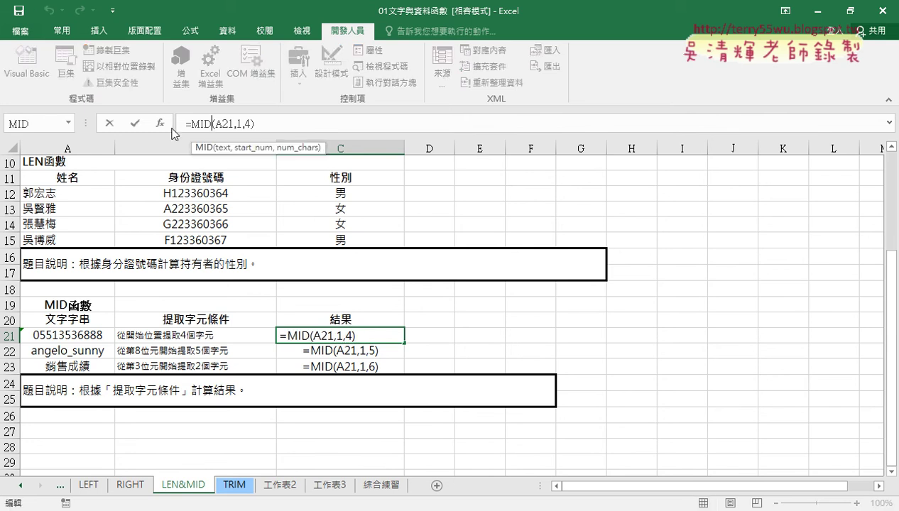
click(133, 122)
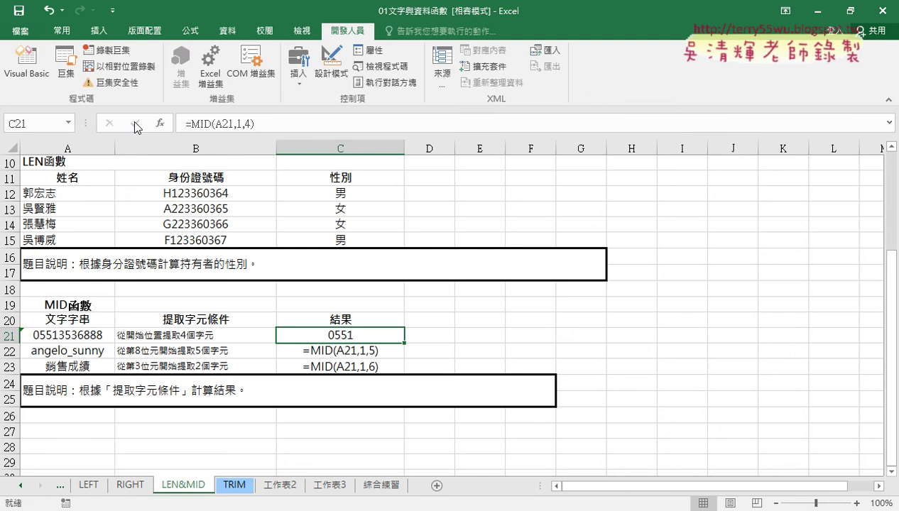
drag(403, 342, 399, 377)
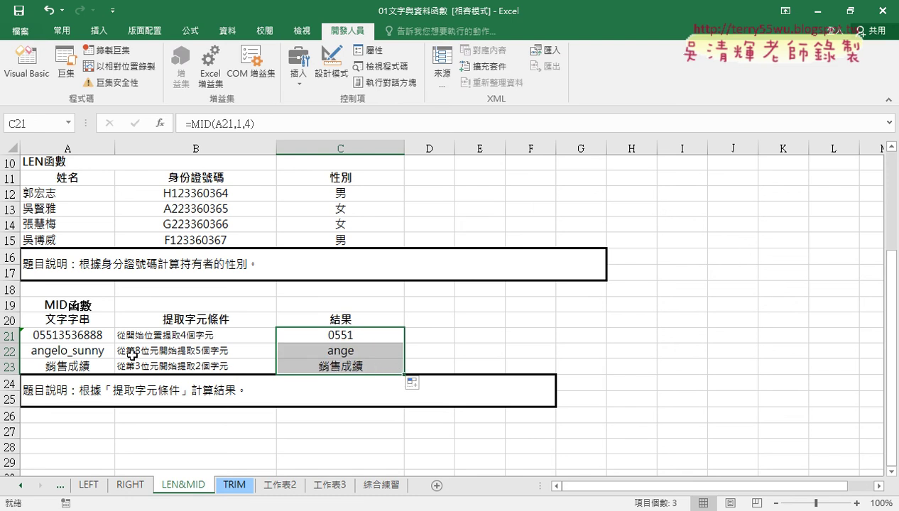
click(324, 346)
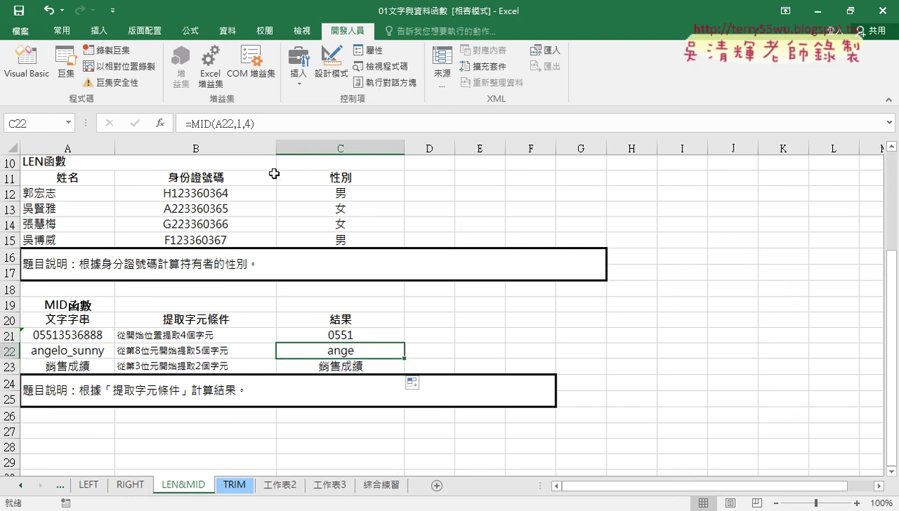
- Change C22 to =MID(A22,8,5) so it returns sunny
click(235, 124)
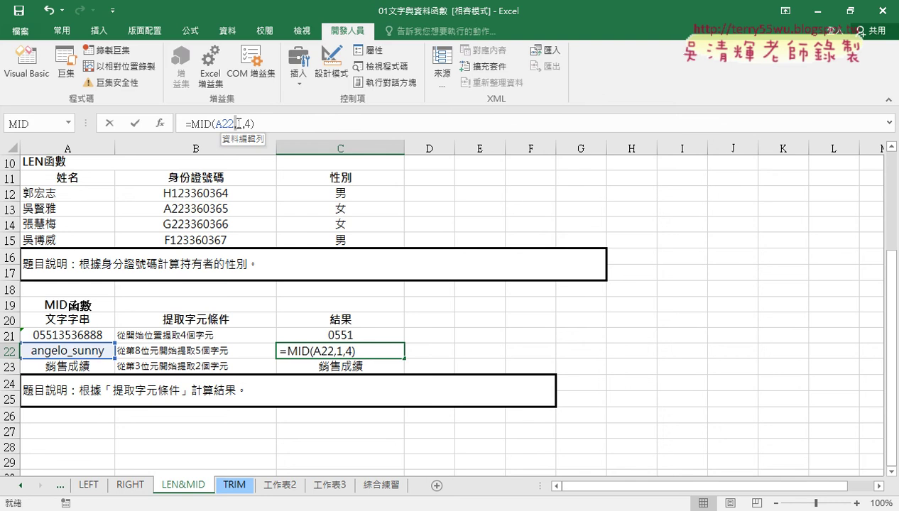
double_click(239, 125)
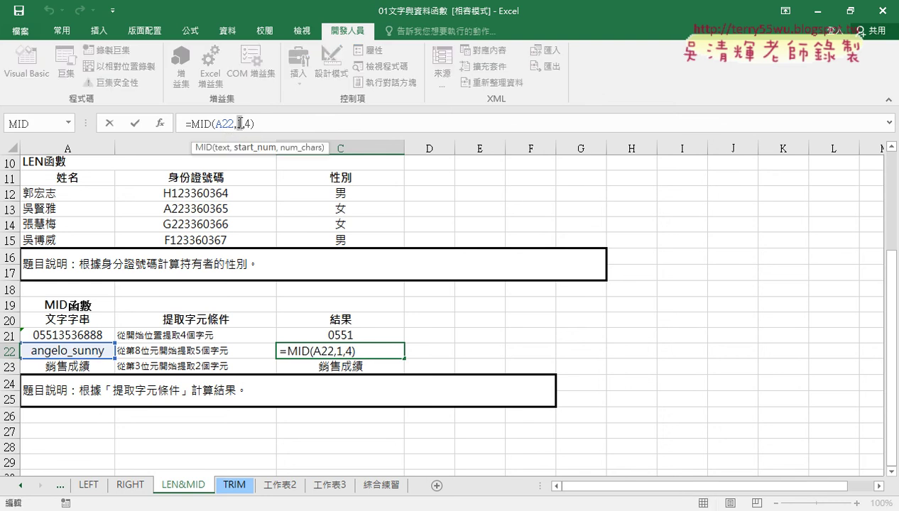
text(8)
double_click(250, 124)
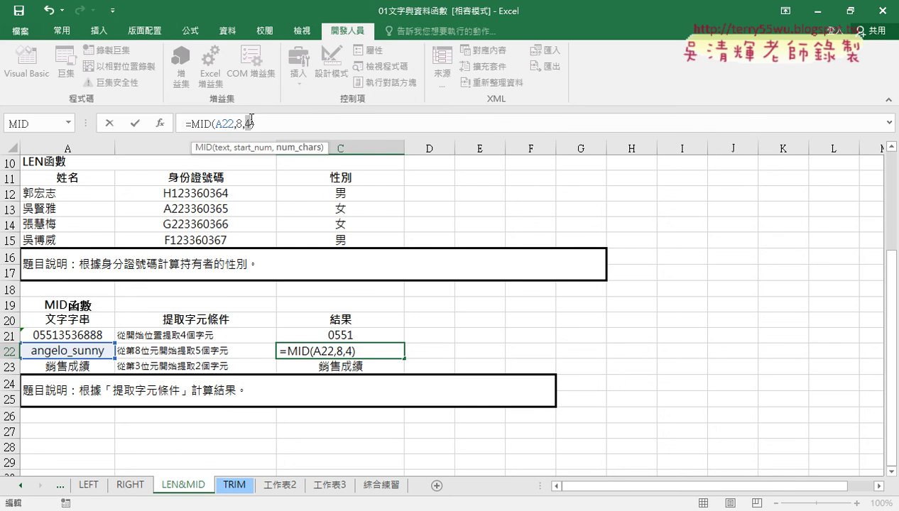
text(5)
click(136, 124)
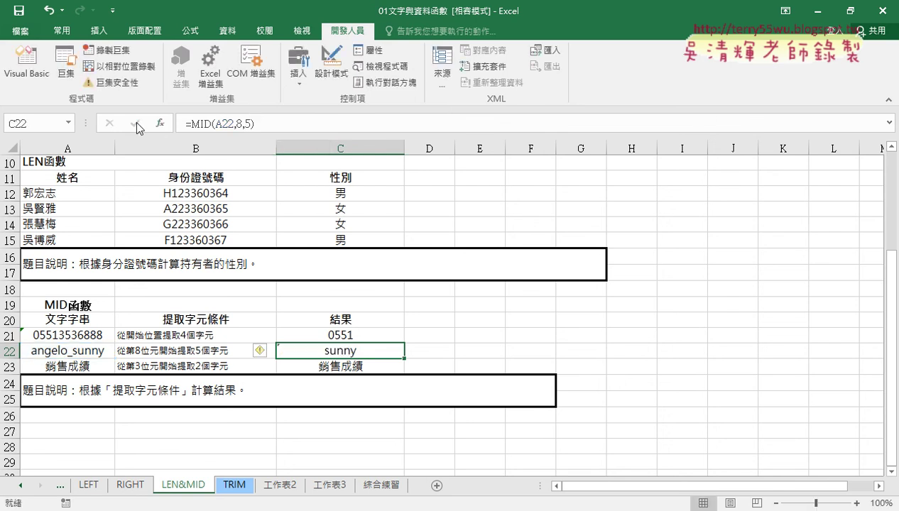
- Change C23 to =MID(A23,3,2) to extract from the third character
click(351, 366)
click(241, 122)
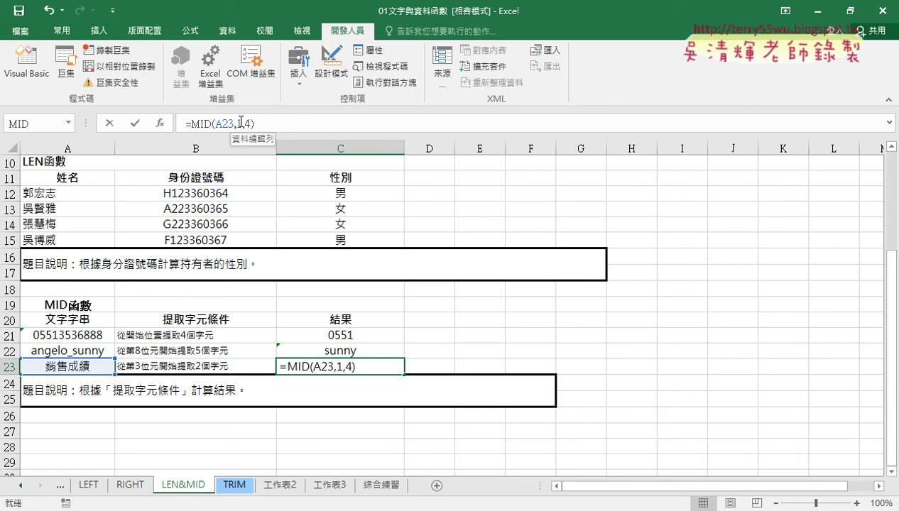
double_click(240, 122)
text(3)
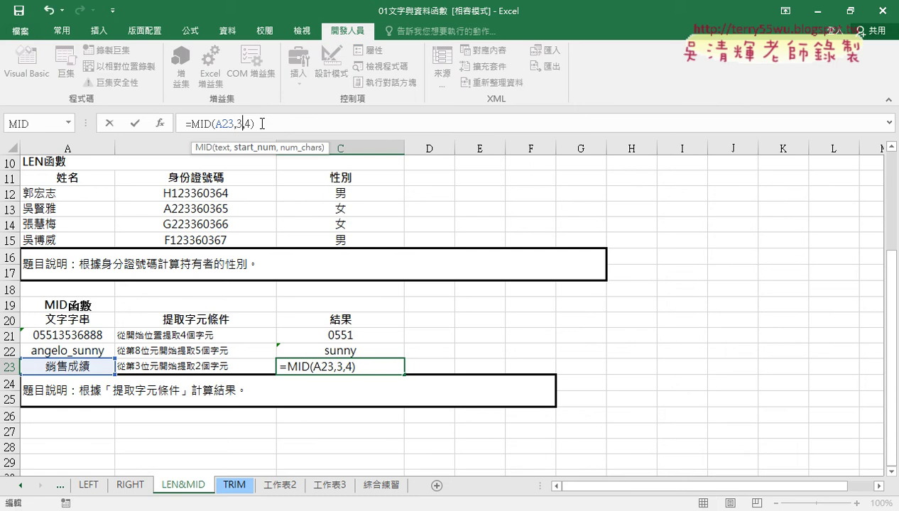
double_click(247, 123)
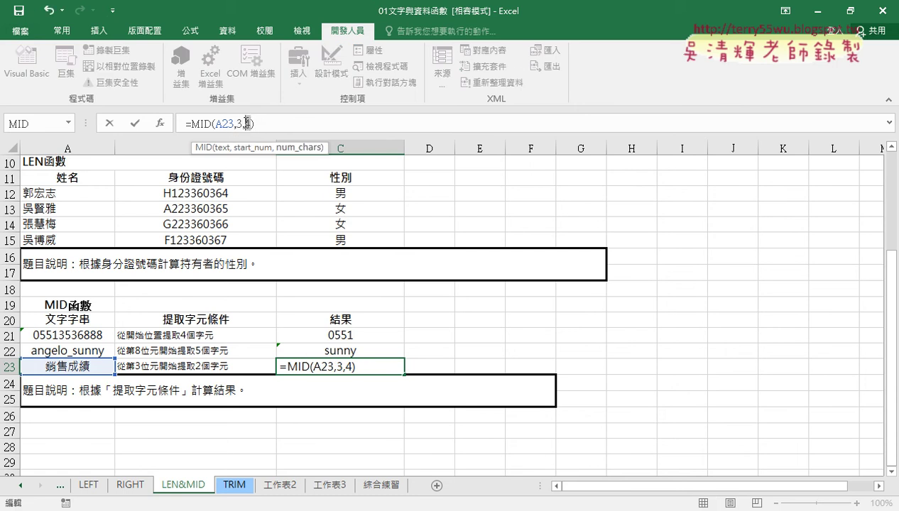
text(2)
click(138, 123)
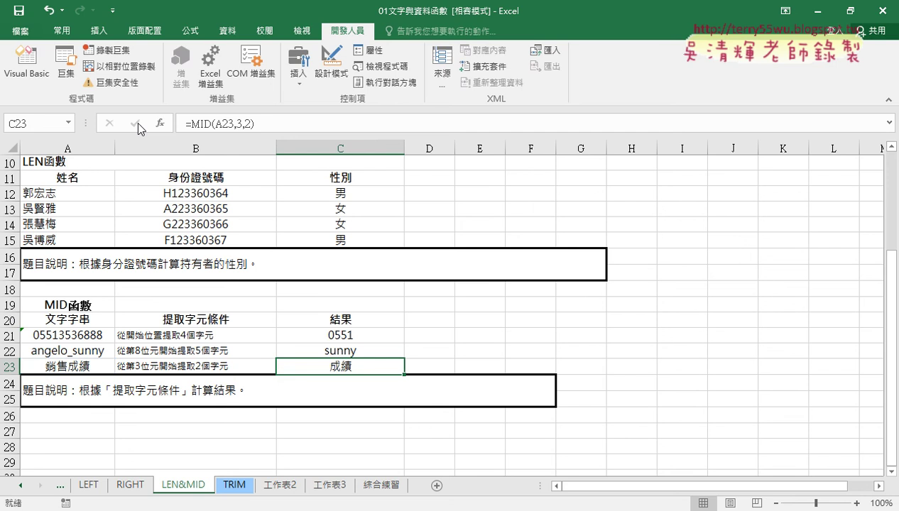
- Raise C23's character count to 99, making it =MID(A23,3,99) showing 成績
click(247, 125)
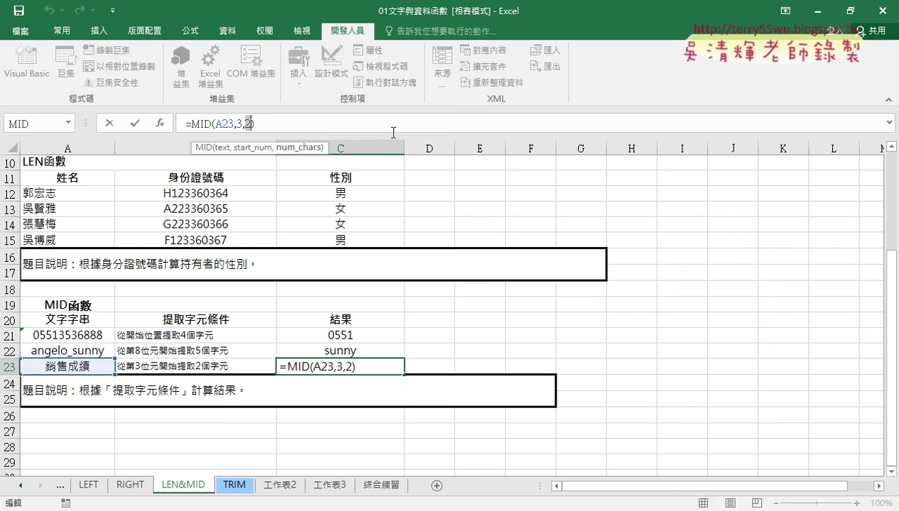
text(99)
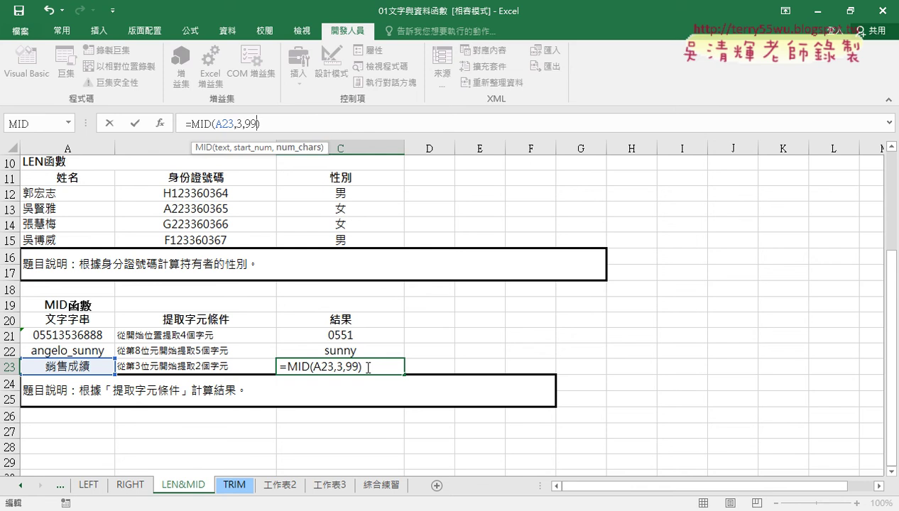
click(134, 123)
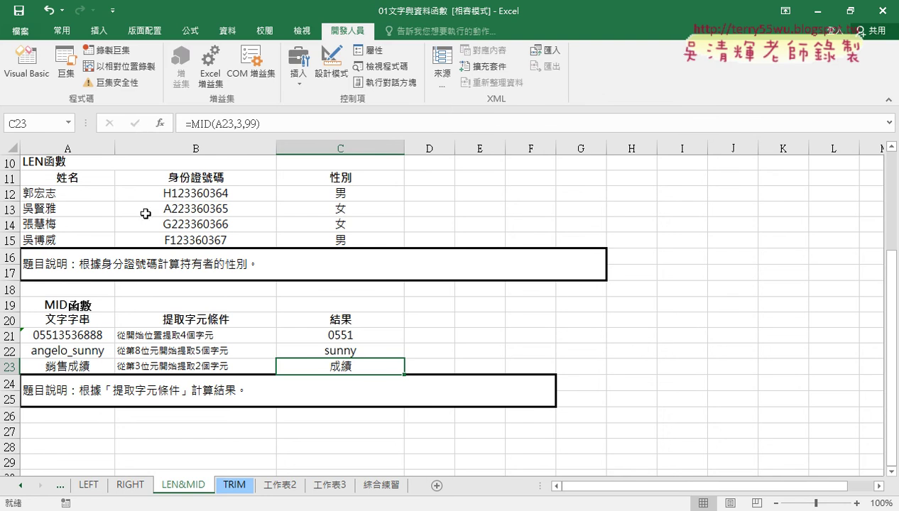
- On the 綜合練習 sheet, check E2's phone formula, then clear and refill column E with the buttons
click(382, 485)
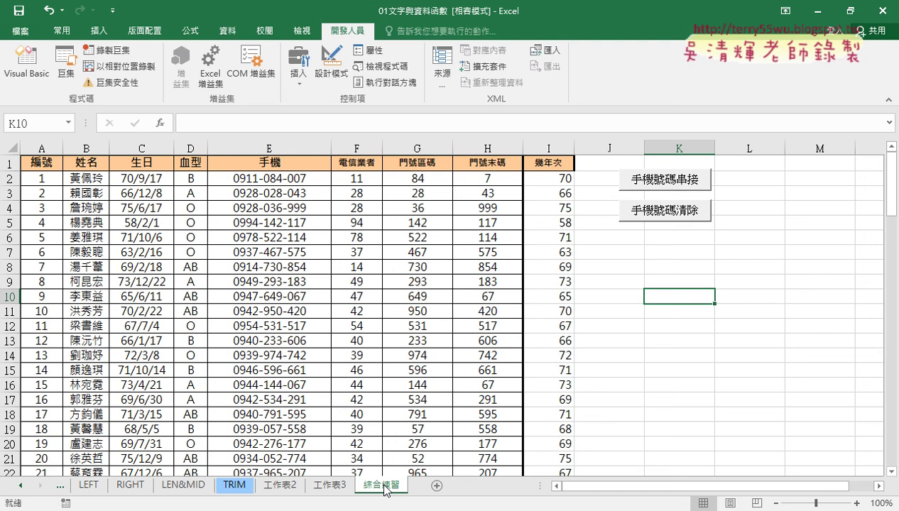
click(265, 172)
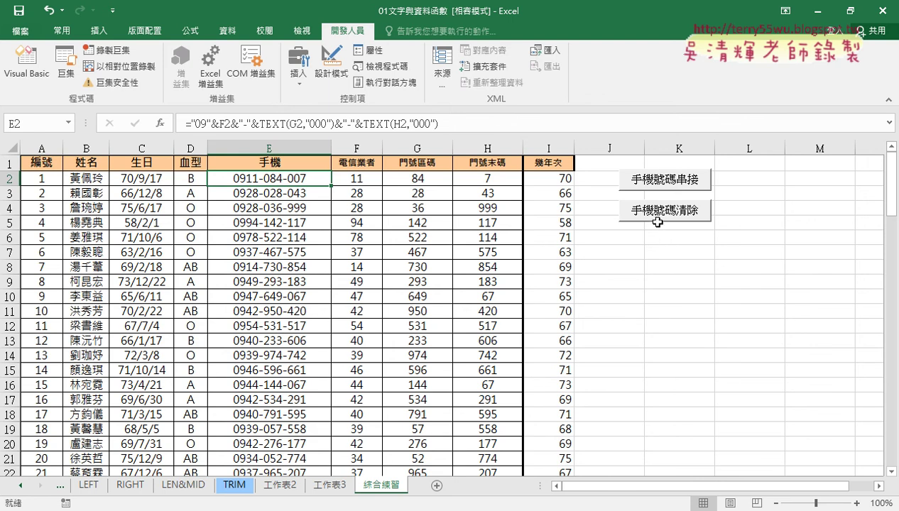
click(664, 217)
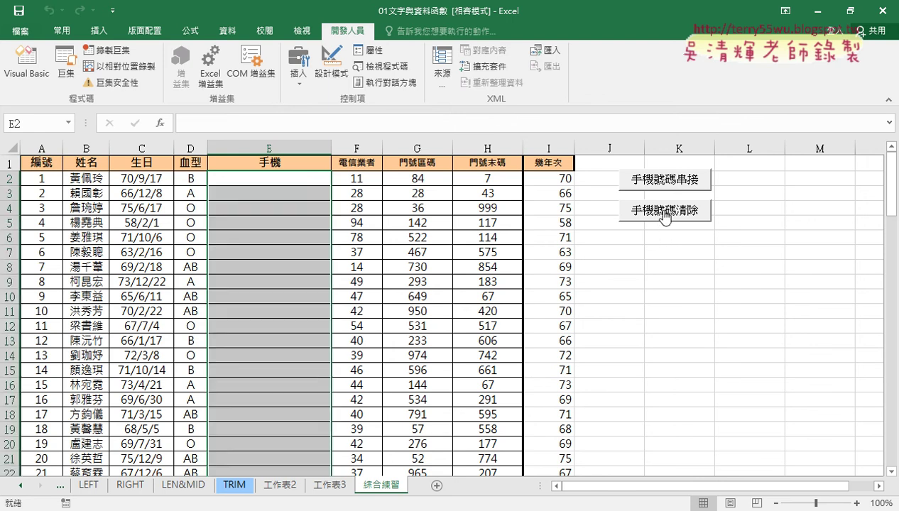
click(666, 183)
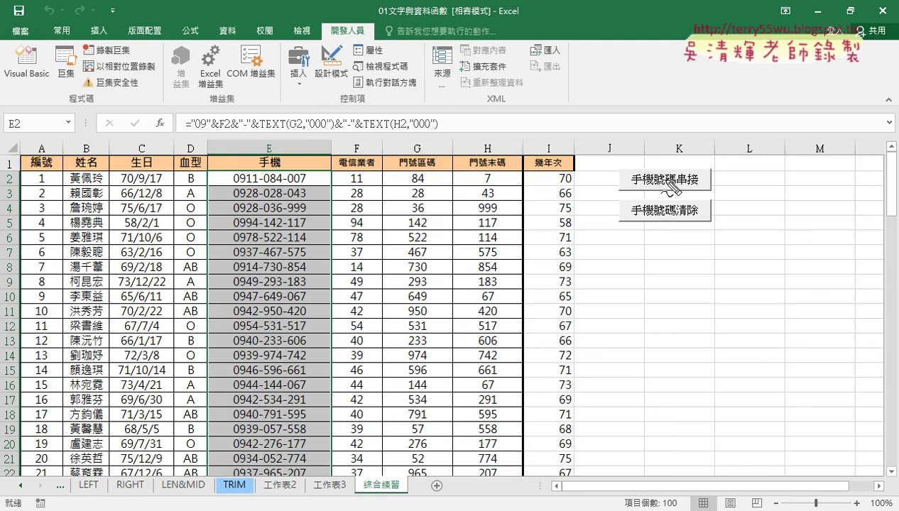
drag(677, 190, 709, 186)
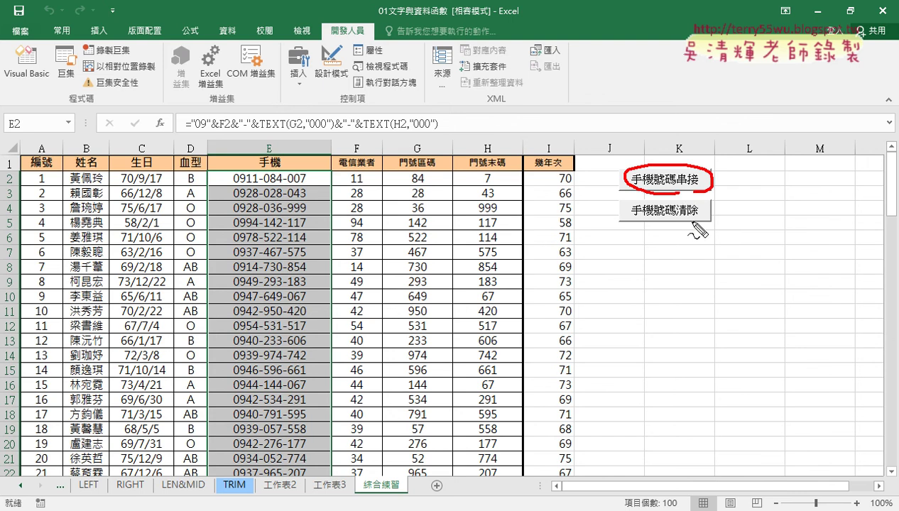
drag(692, 228, 703, 226)
drag(301, 201, 245, 270)
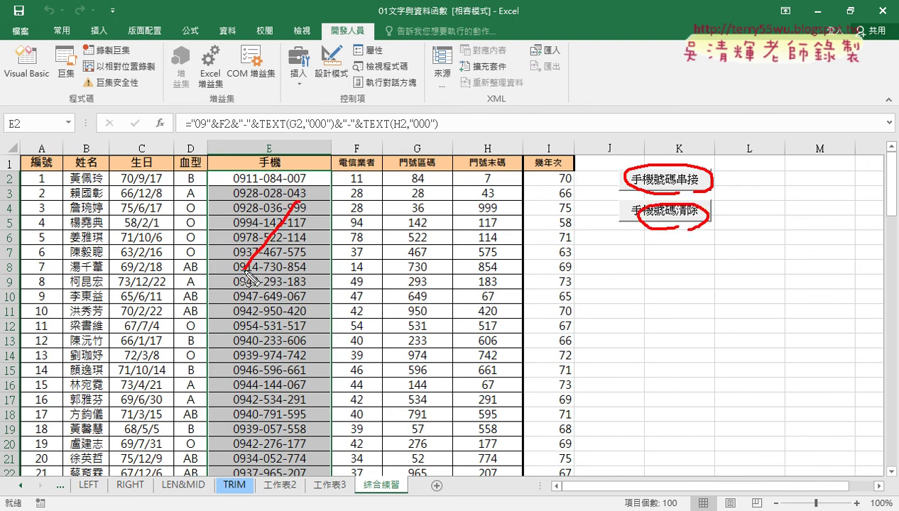
drag(240, 226, 288, 269)
mouse_move(646, 161)
mouse_down()
mouse_move(327, 172)
mouse_move(340, 193)
mouse_up()
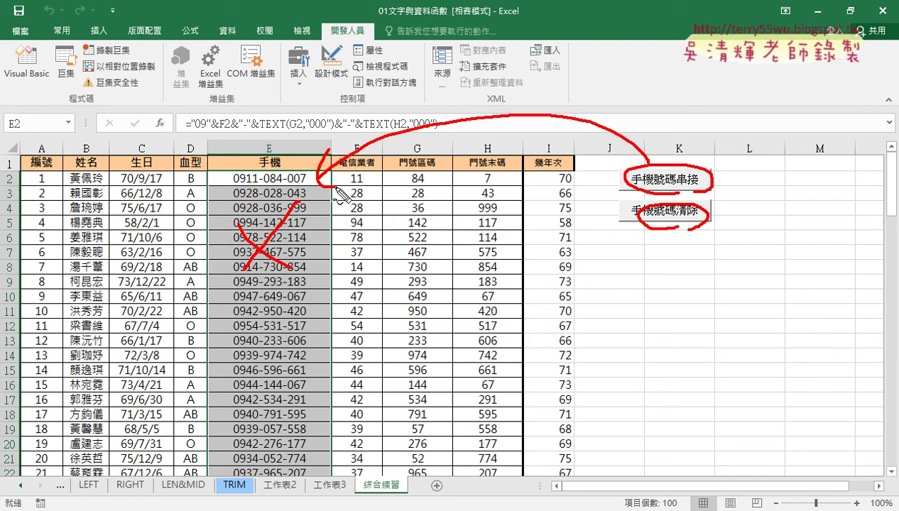
key(Escape)
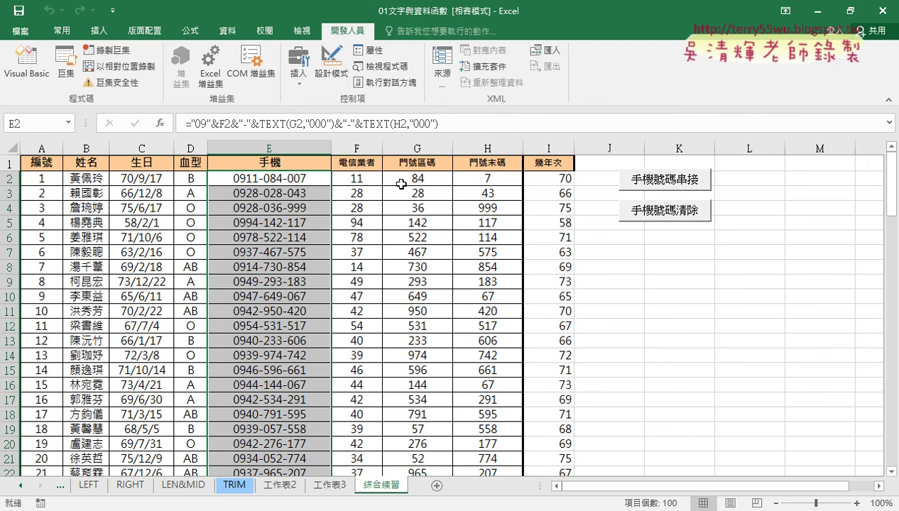
- Alternate the 手機號碼清除 and 手機號碼串接 buttons several times, ending with column E cleared
click(679, 222)
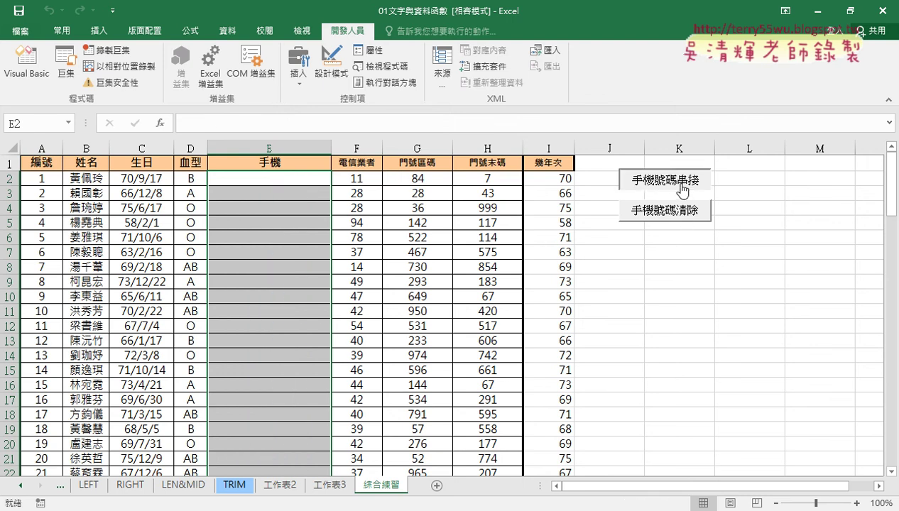
click(682, 188)
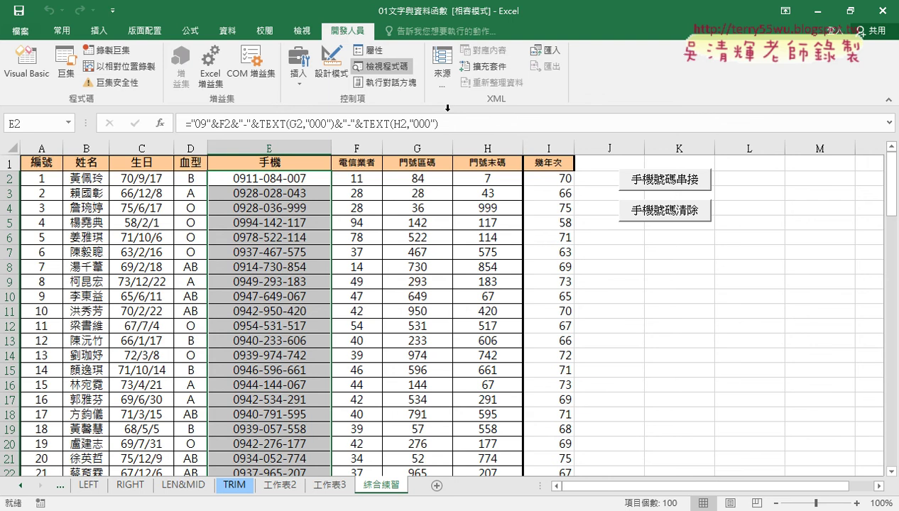
click(666, 210)
click(643, 178)
click(655, 210)
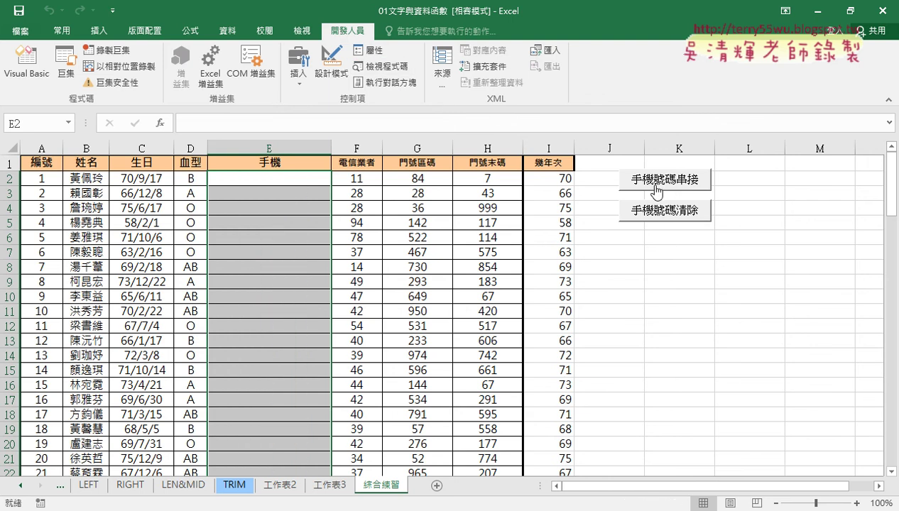
click(649, 181)
click(655, 217)
click(113, 12)
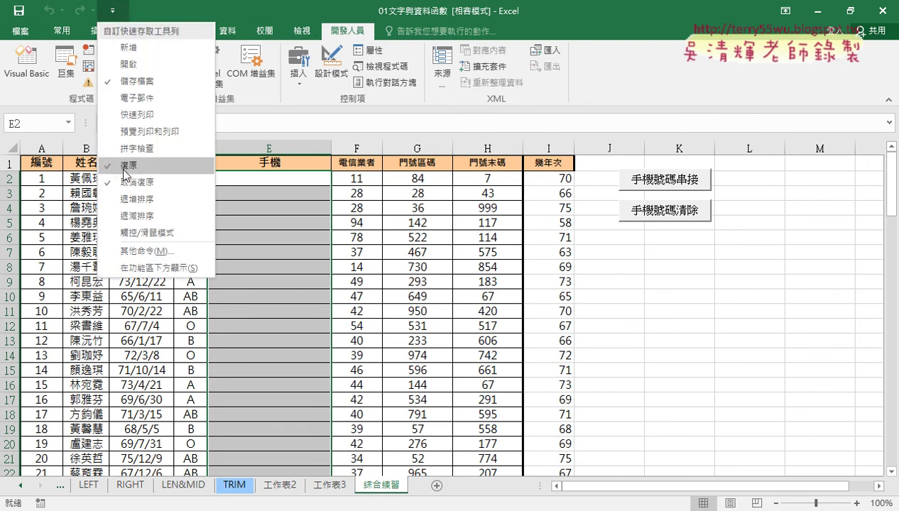
click(151, 254)
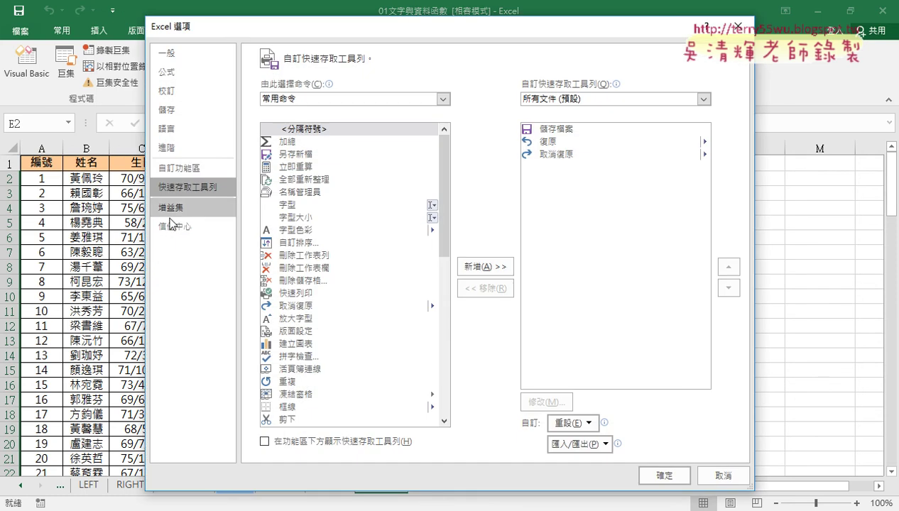
click(194, 173)
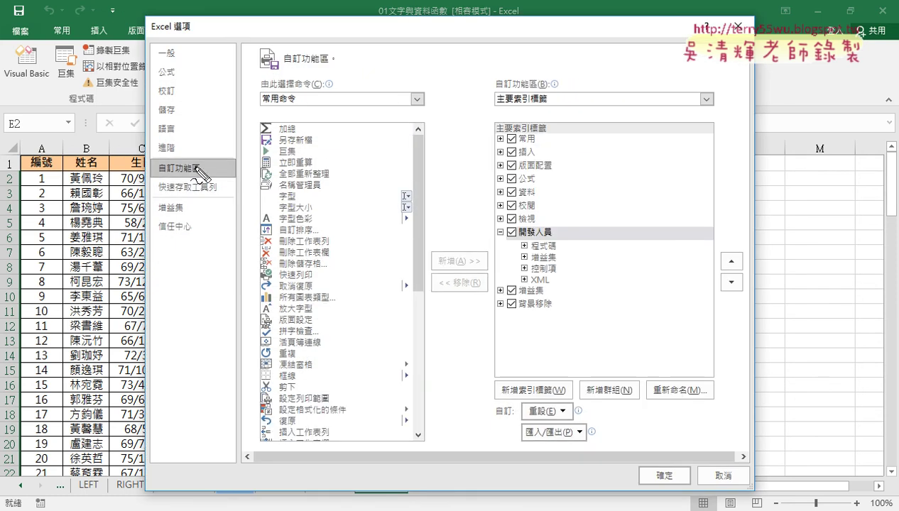
drag(142, 171, 222, 158)
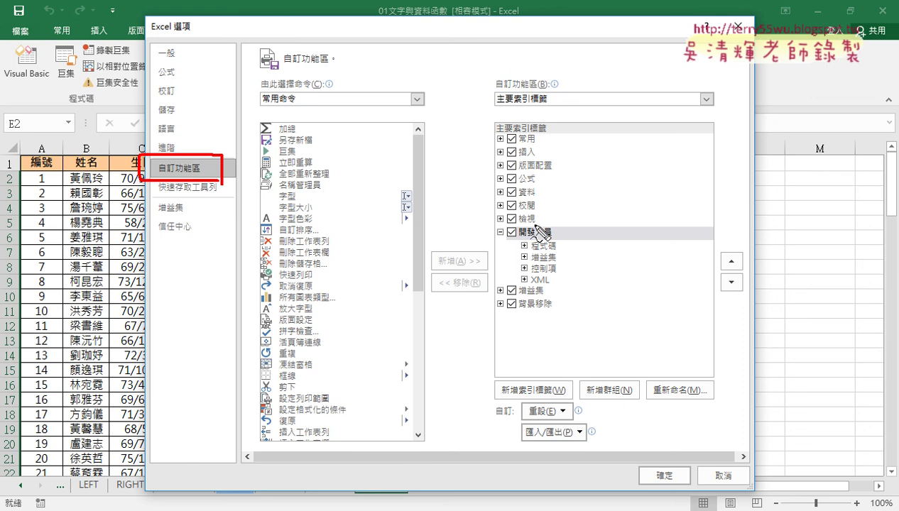
mouse_move(571, 242)
mouse_down()
mouse_move(485, 226)
mouse_move(571, 241)
mouse_up()
drag(501, 223, 535, 204)
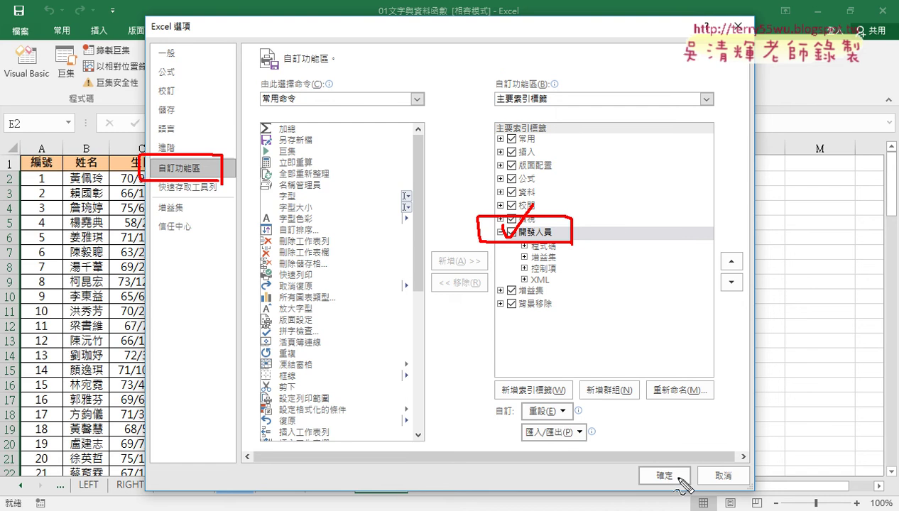
click(724, 477)
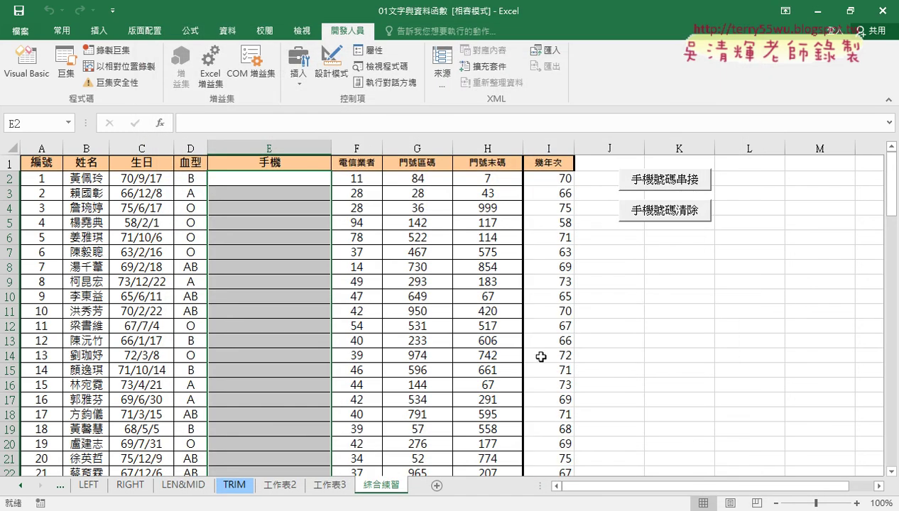
click(61, 33)
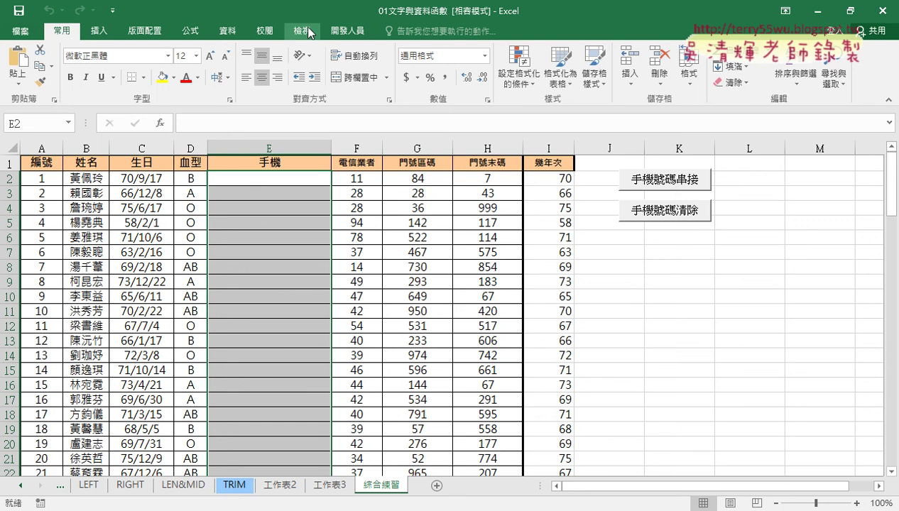
click(348, 31)
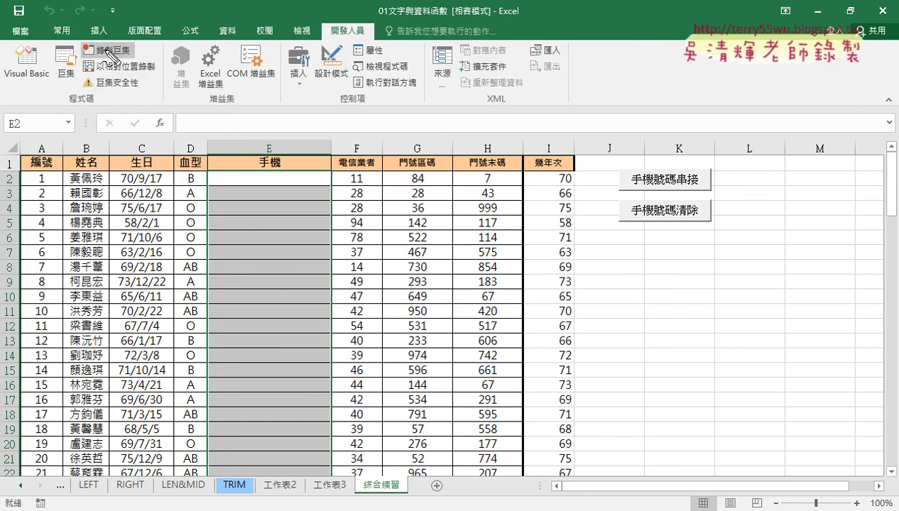
drag(139, 71, 135, 44)
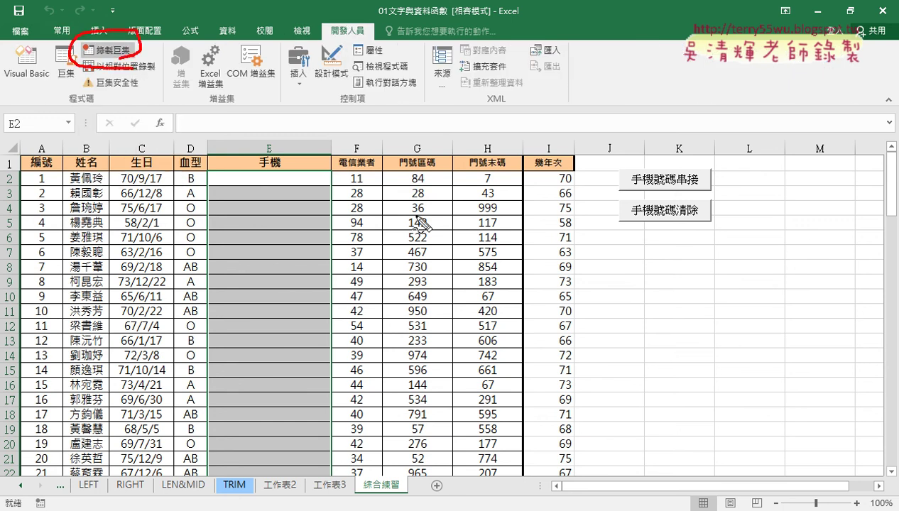
mouse_move(545, 304)
mouse_down()
mouse_move(138, 67)
mouse_move(177, 68)
mouse_up()
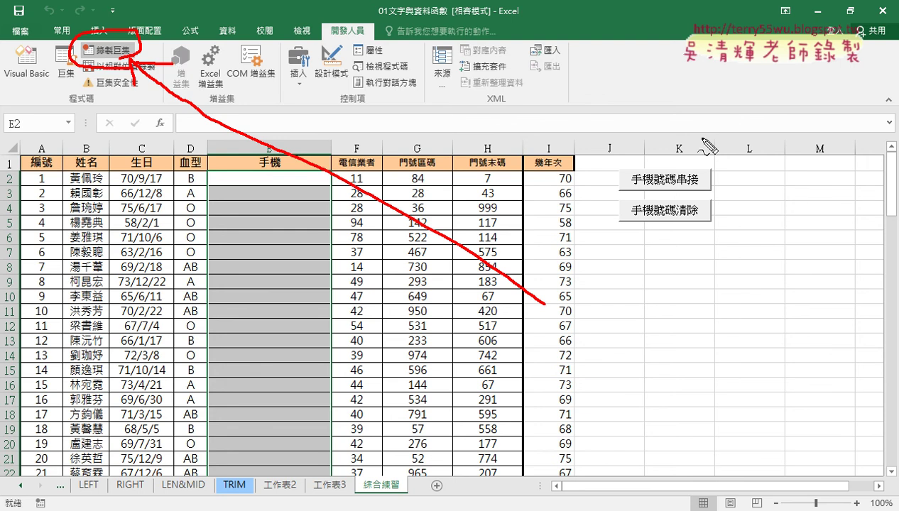
mouse_move(645, 193)
mouse_down()
mouse_move(694, 185)
mouse_move(674, 228)
mouse_up()
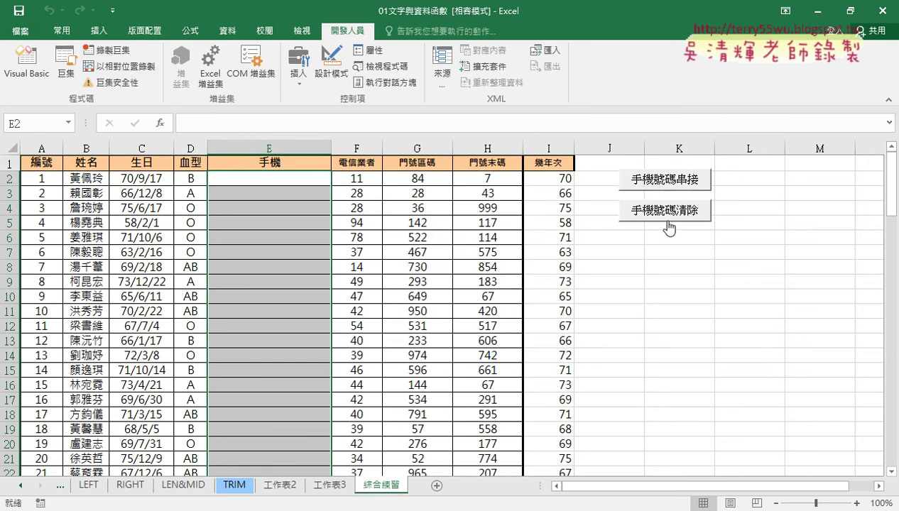
- Clear column E with the 手機號碼清除 button, then refill it with the 手機號碼串接 button
click(667, 217)
click(681, 249)
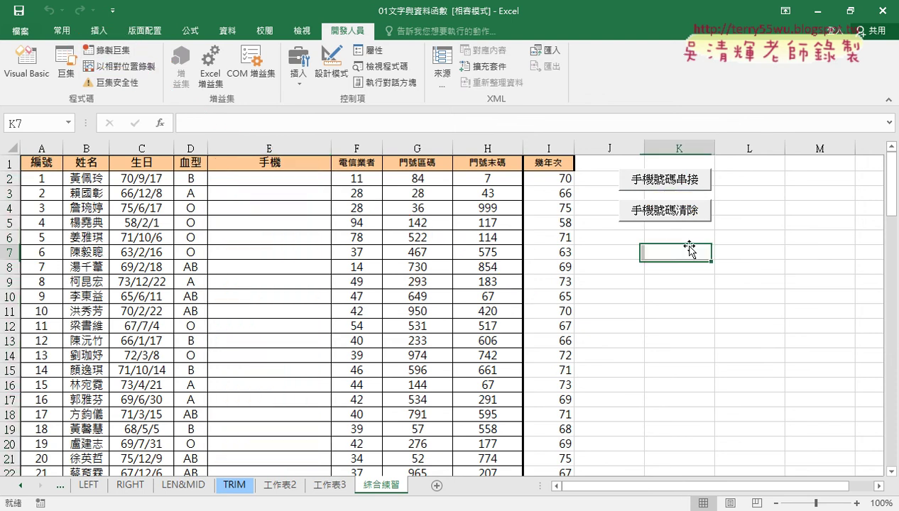
click(667, 181)
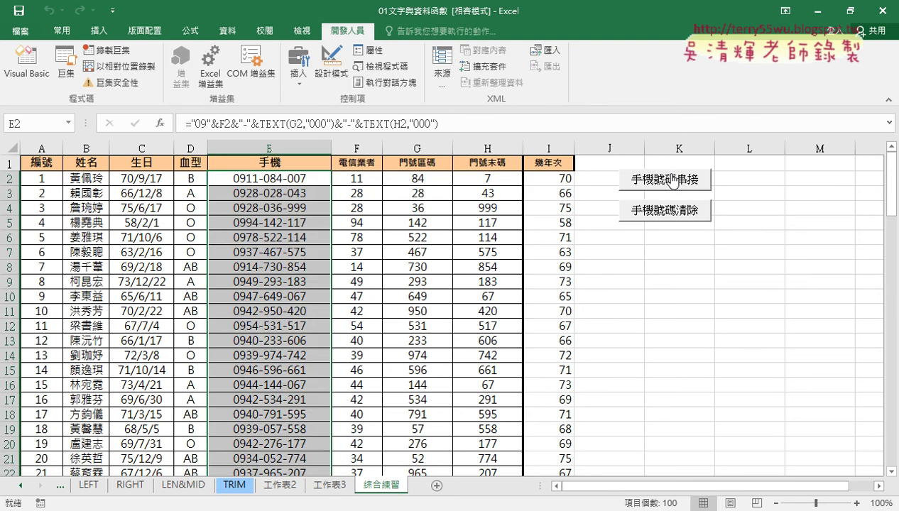
click(303, 182)
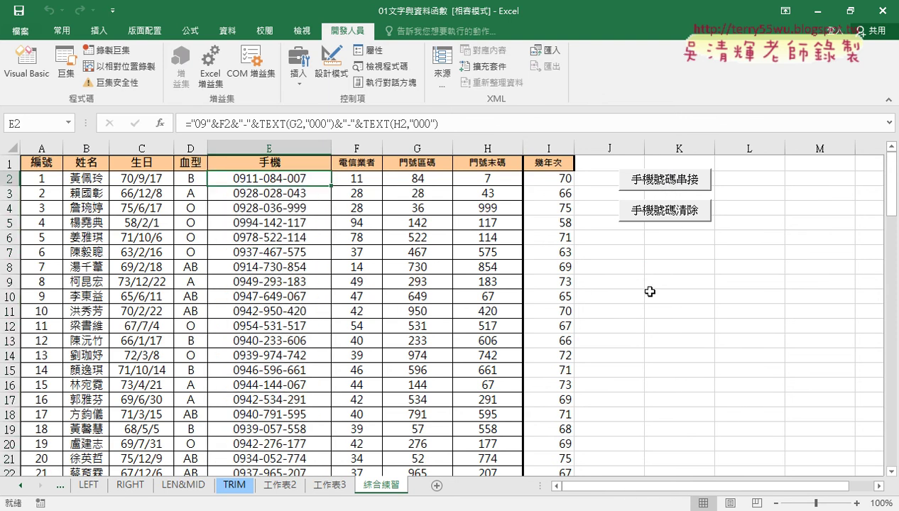
click(621, 286)
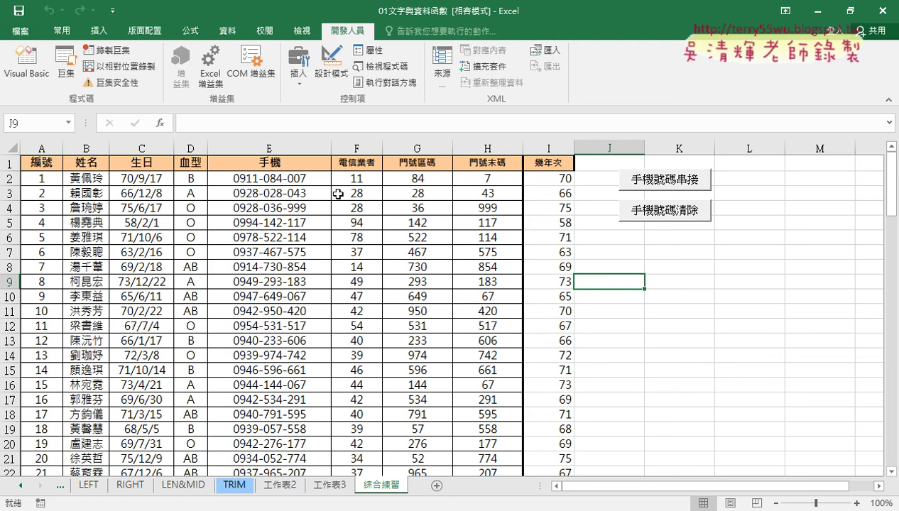
click(264, 180)
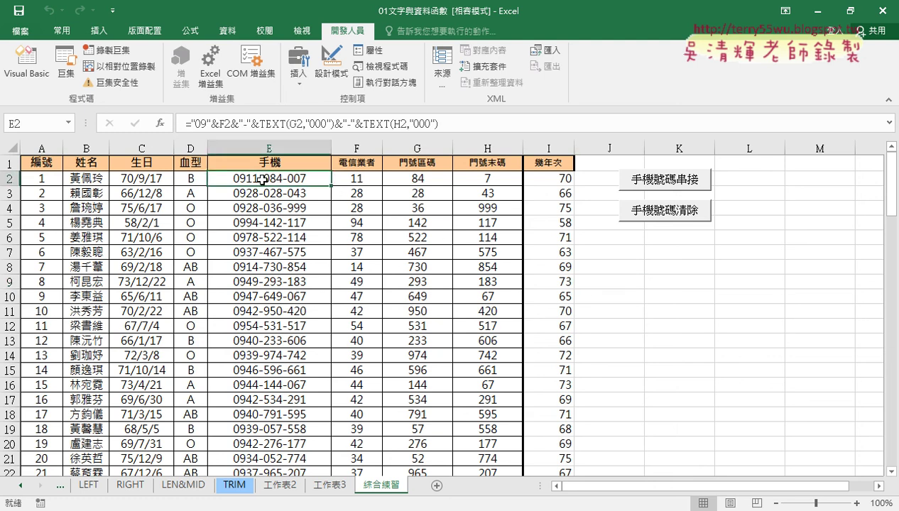
click(625, 253)
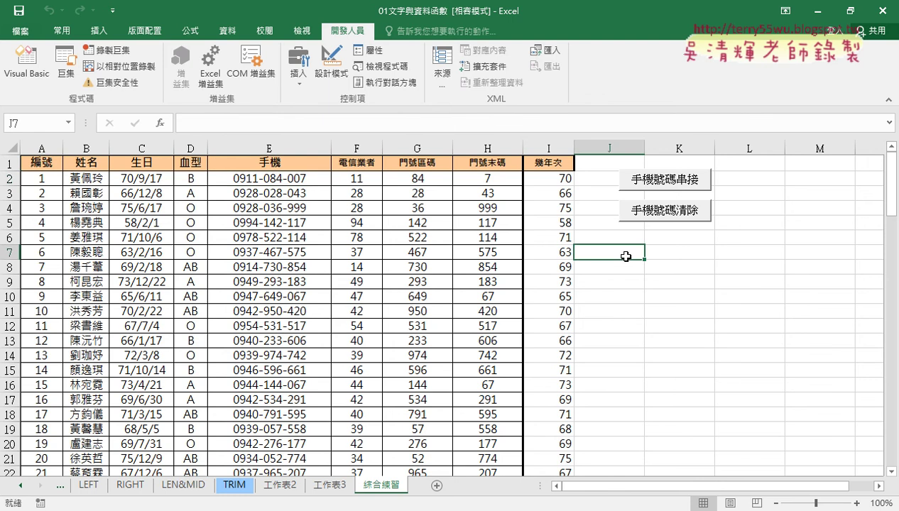
click(263, 184)
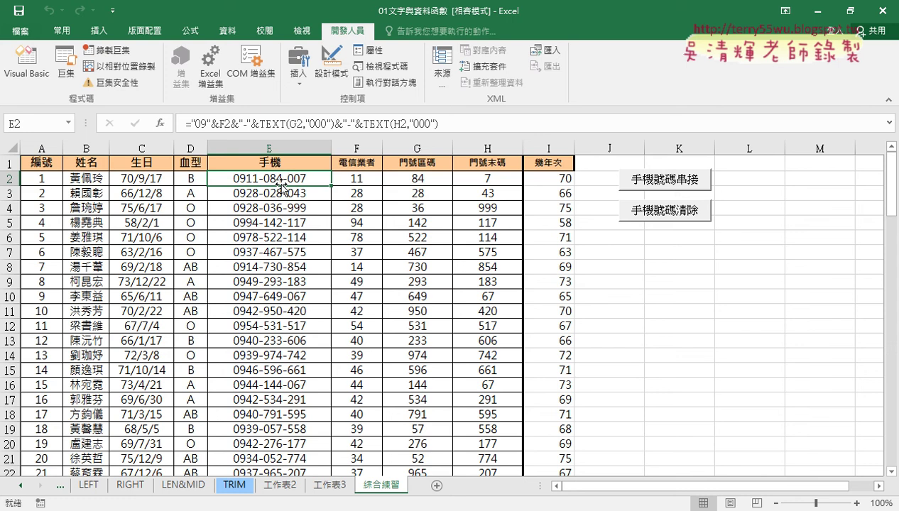
click(601, 249)
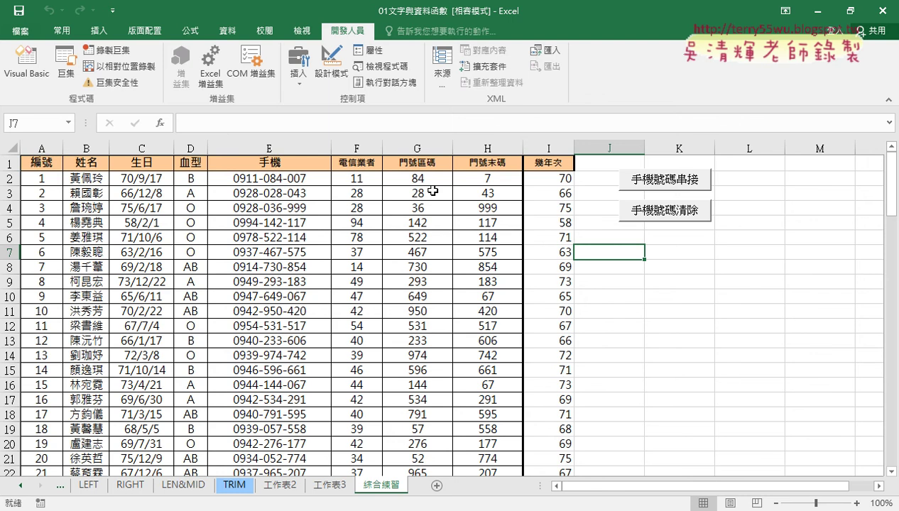
click(297, 182)
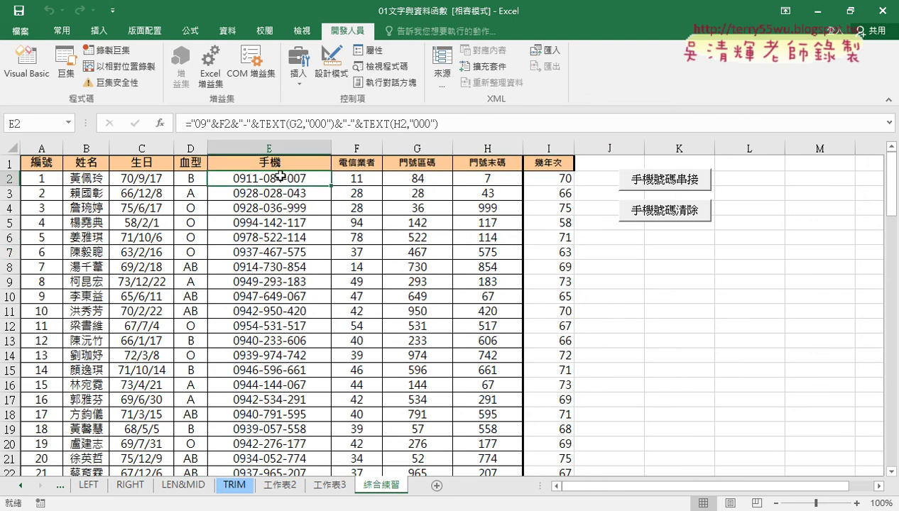
- Re-confirm E2's formula and copy it down column E to row 101
click(217, 124)
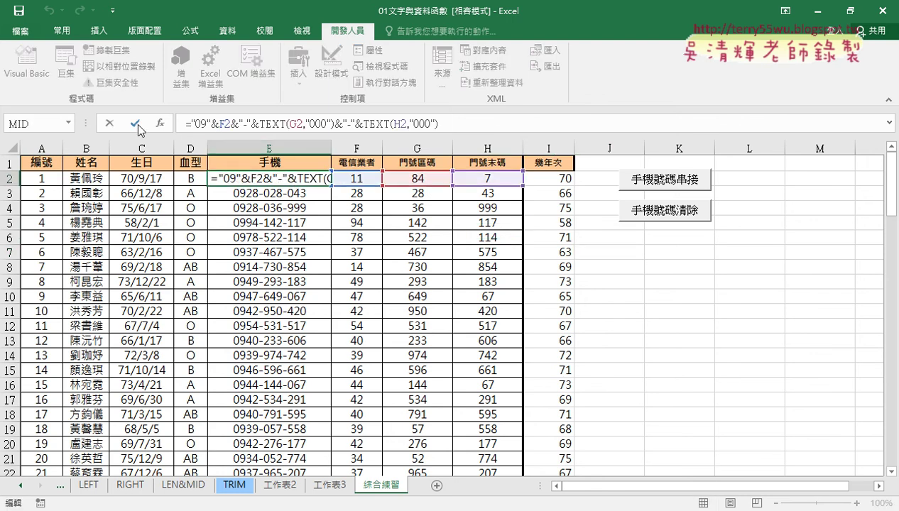
click(137, 125)
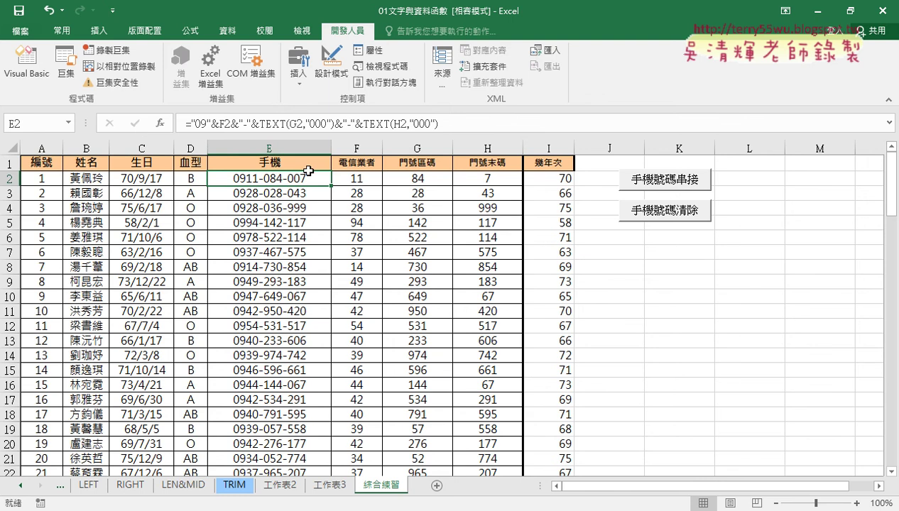
double_click(333, 184)
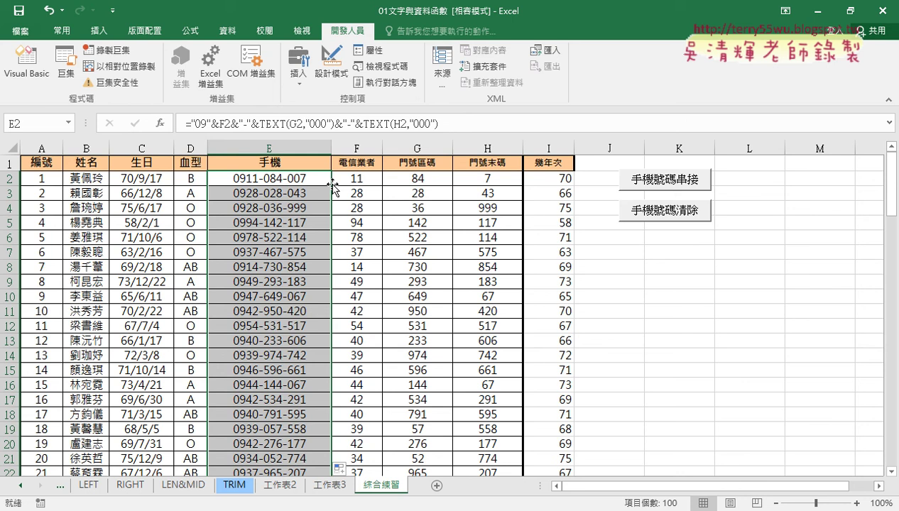
click(638, 263)
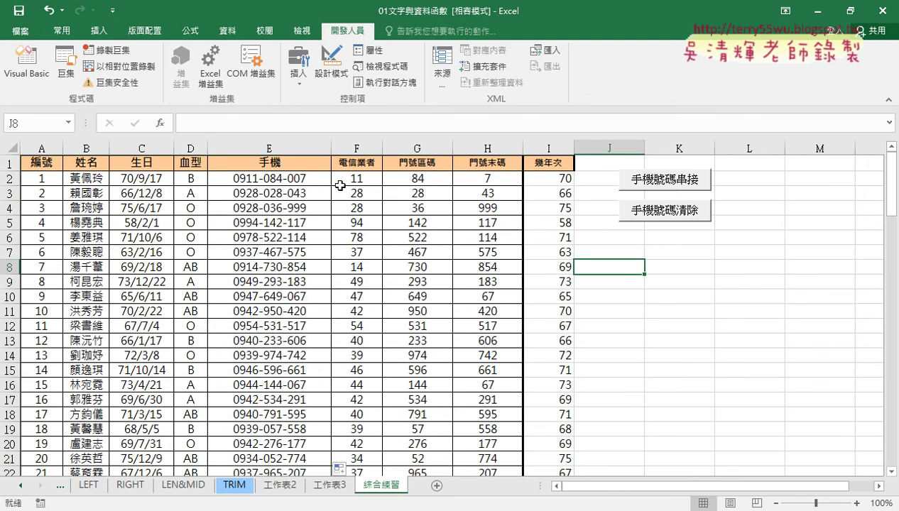
- Select the phone cells from E2 down to E101
click(305, 181)
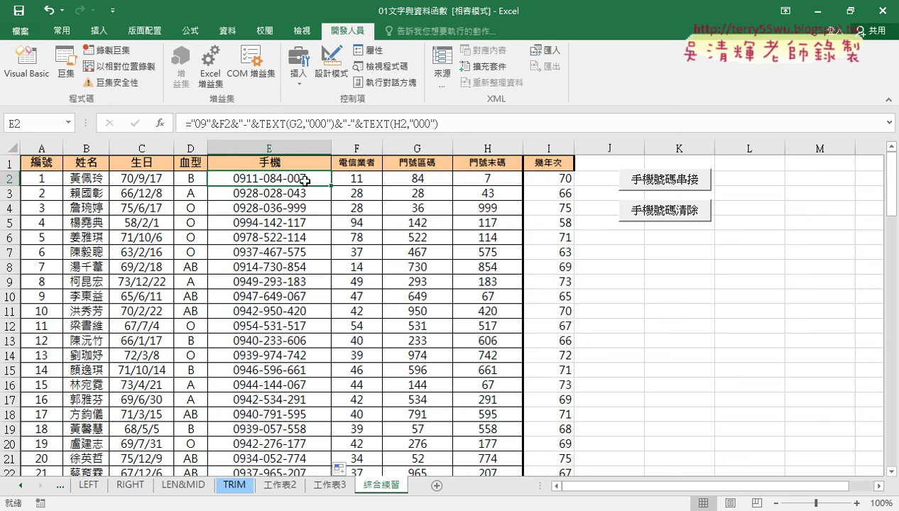
drag(303, 180, 302, 331)
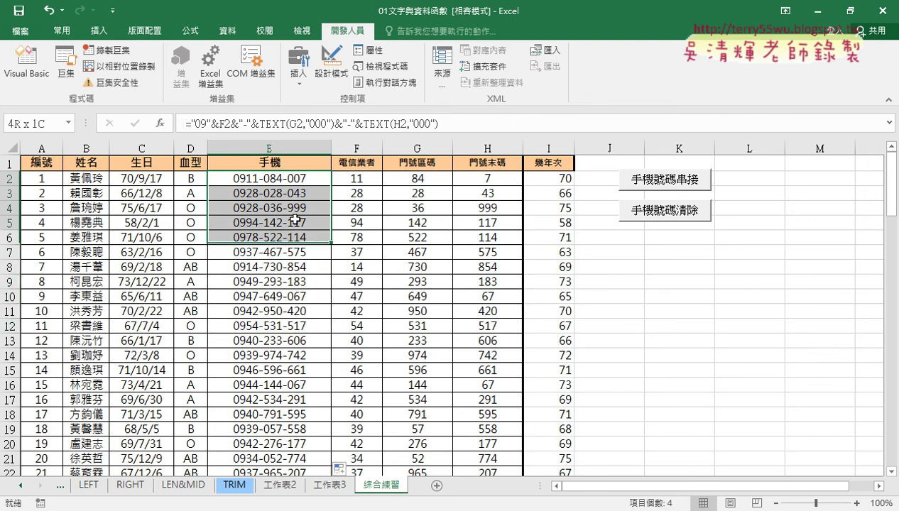
drag(302, 331, 293, 180)
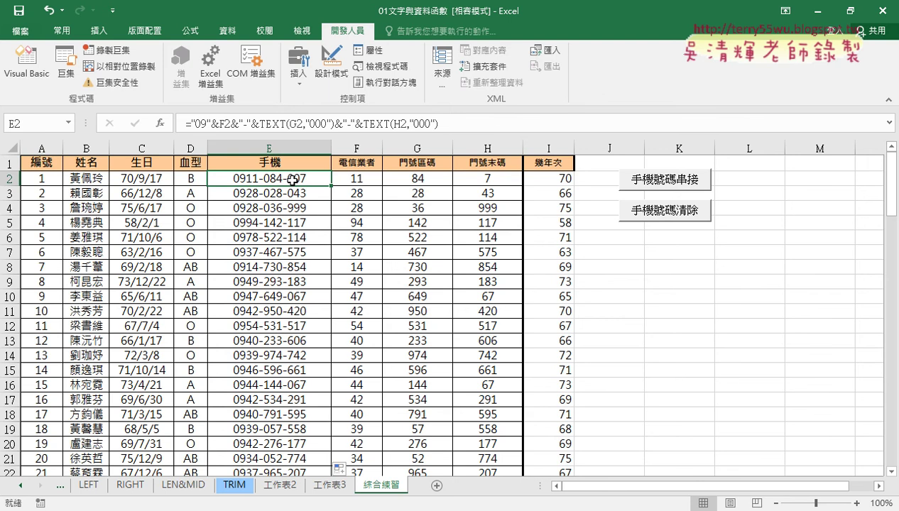
key(ctrl+shift+Down)
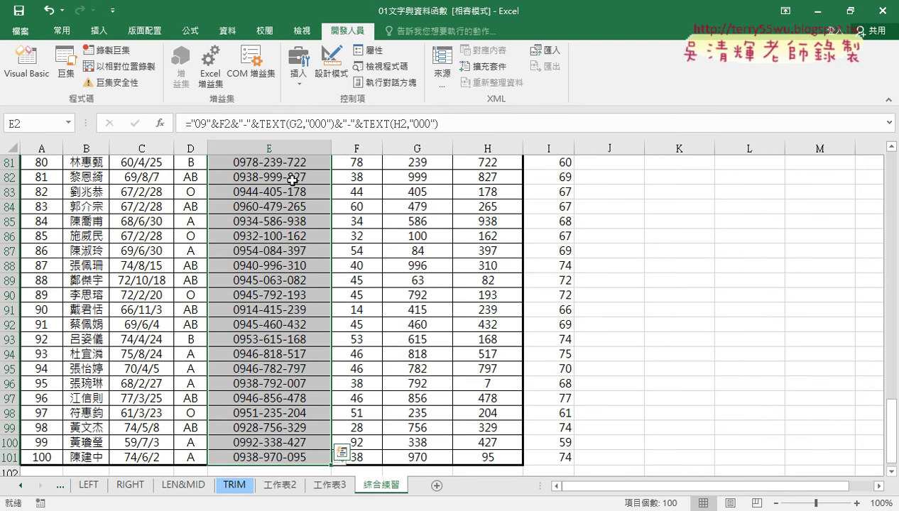
- Jump between the table's edges with Ctrl+arrow keys, ending back at A1
key(ctrl+Up)
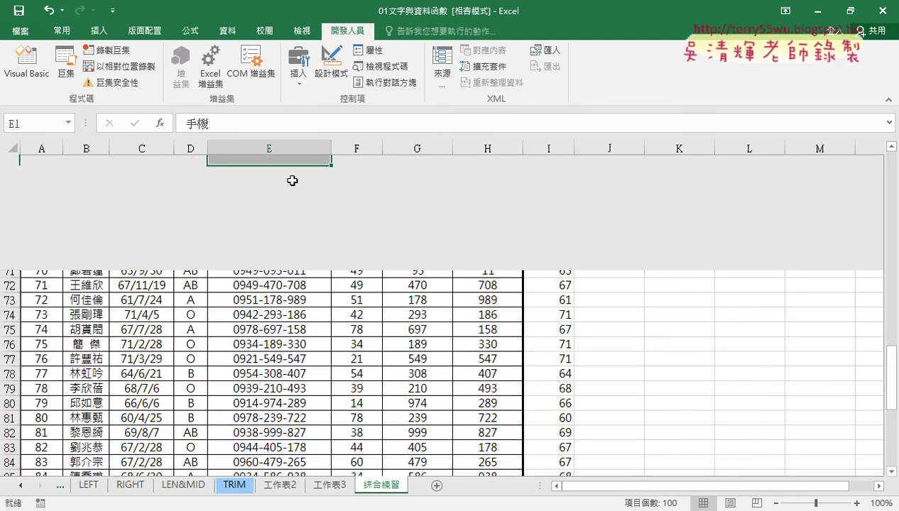
key(ctrl+Down)
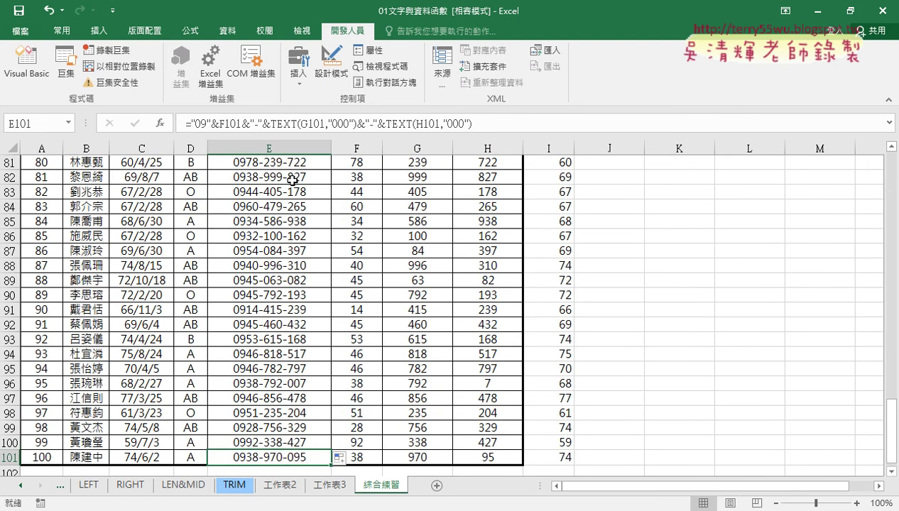
key(ctrl+Up)
key(ctrl+Down)
key(ctrl+Right)
key(ctrl+Up)
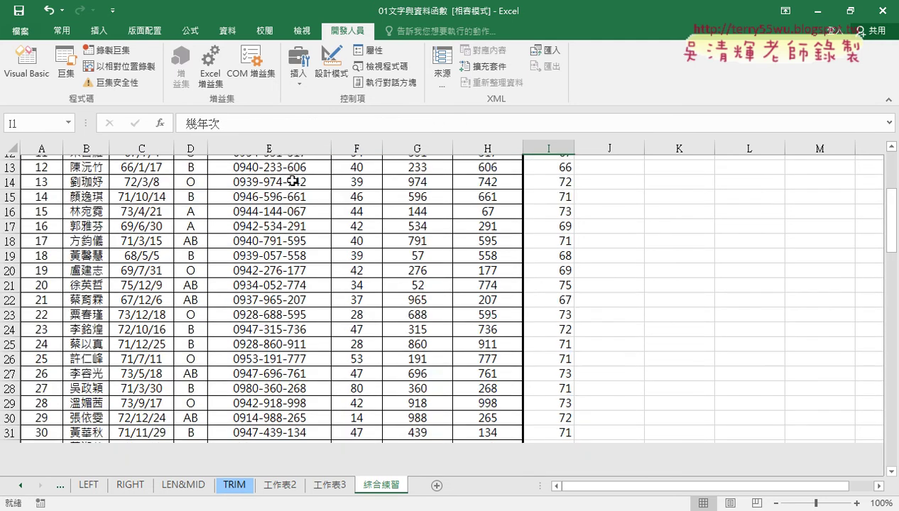
key(ctrl+Left)
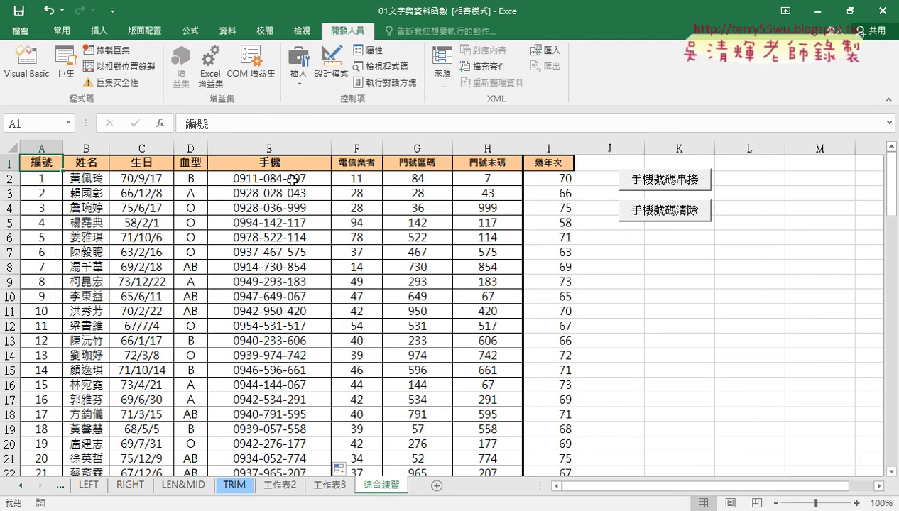
- Delete the phone numbers in E2:E101 and bring up the Macros list
click(296, 178)
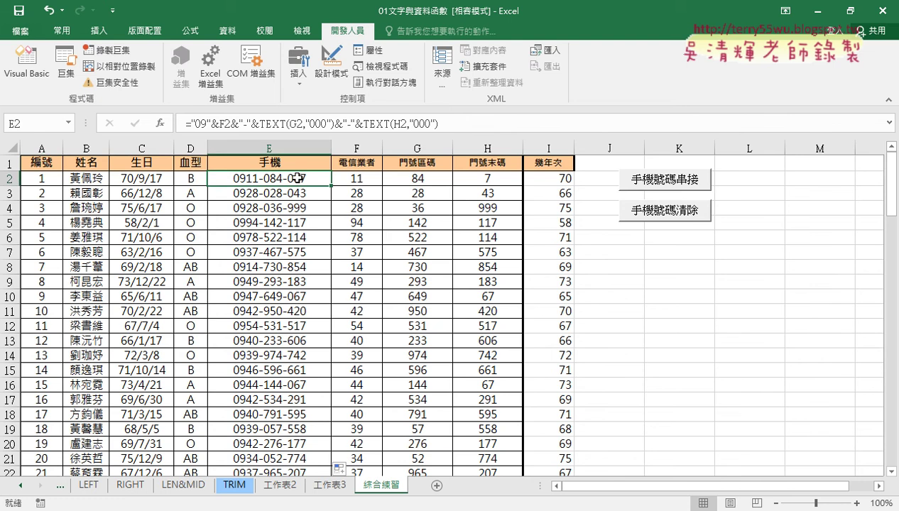
key(ctrl+shift+Down)
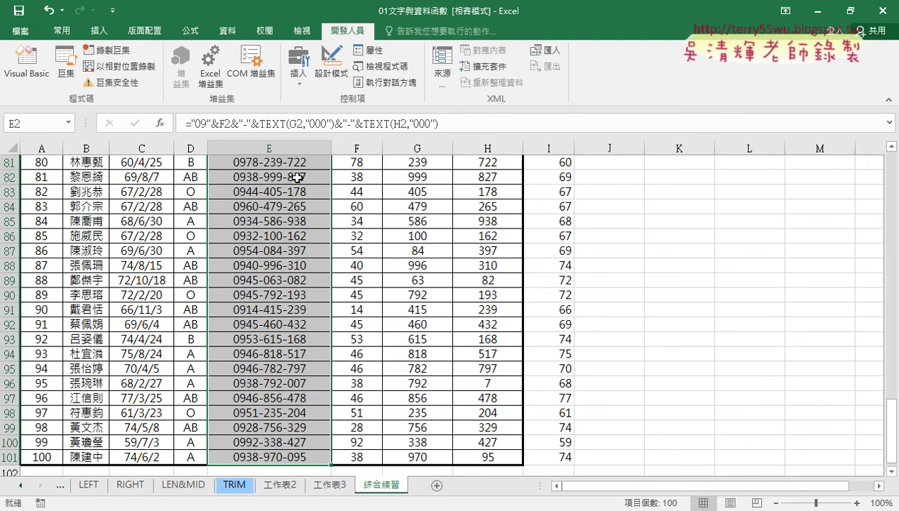
key(Delete)
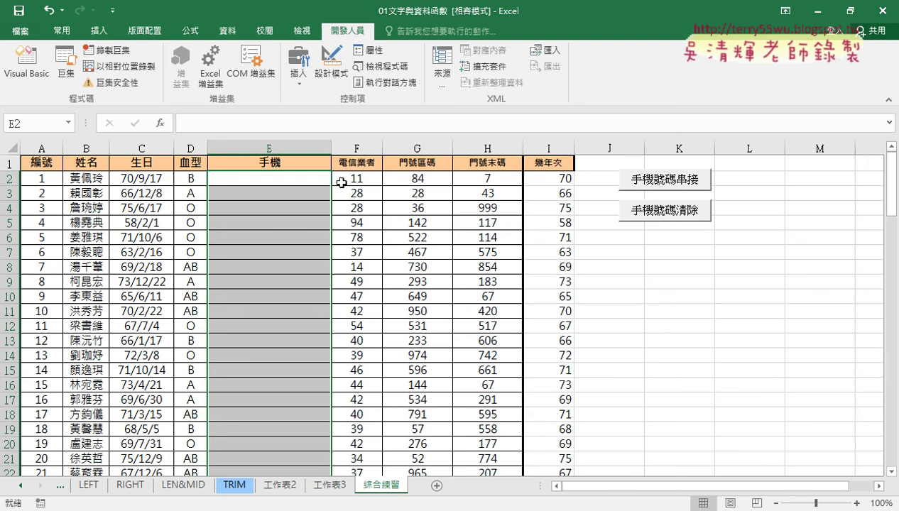
click(66, 68)
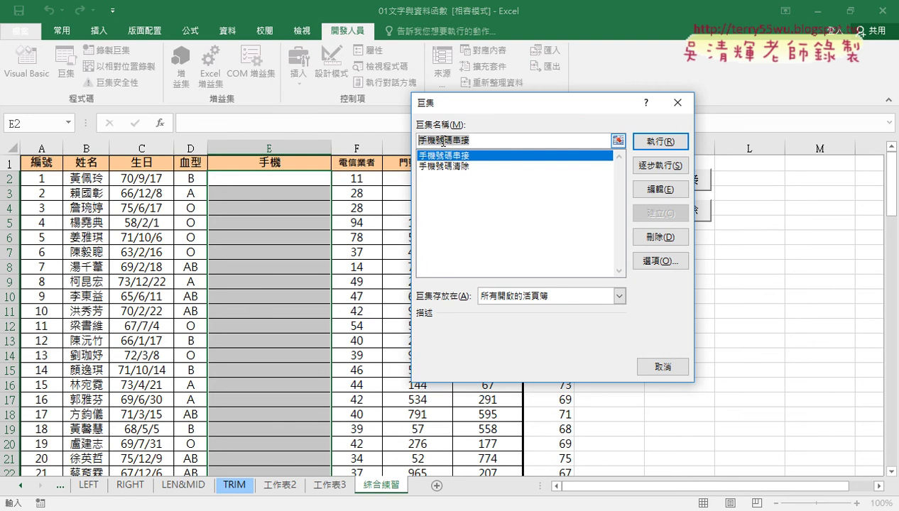
- Copy the 手機號碼串接 macro name and run that macro to fill column E
right_click(443, 141)
click(461, 164)
click(648, 139)
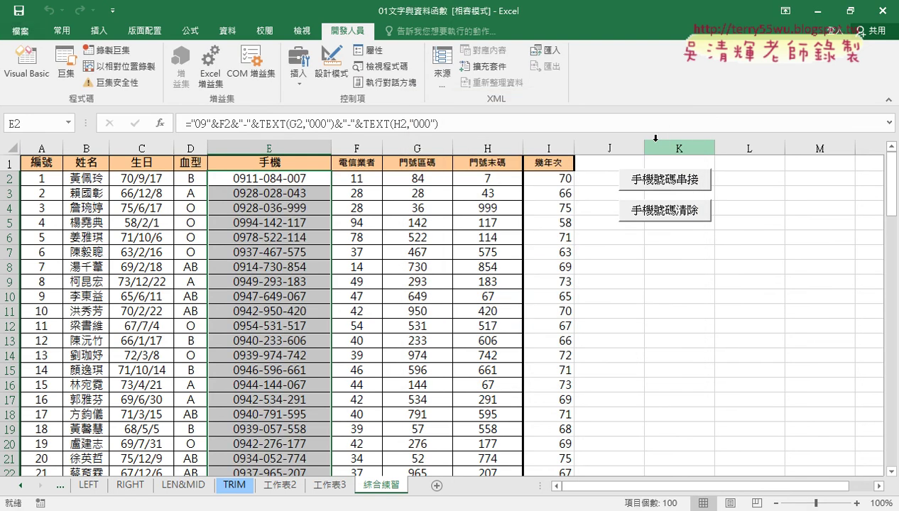
- Run the 手機號碼清除 macro from the Macro list to empty column E
click(66, 67)
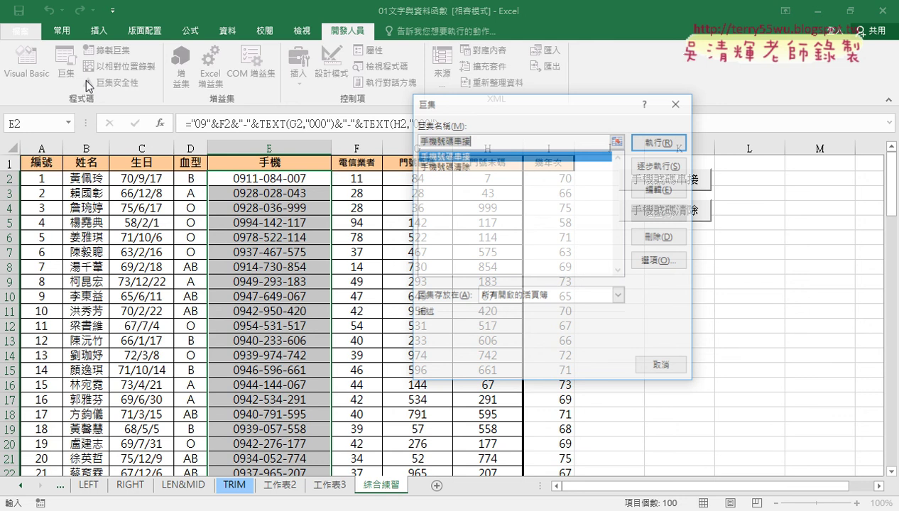
click(456, 166)
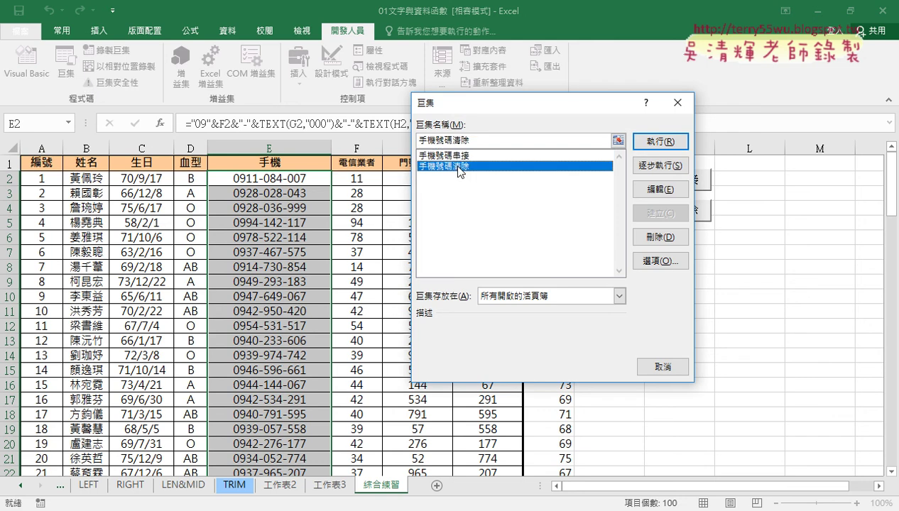
click(652, 146)
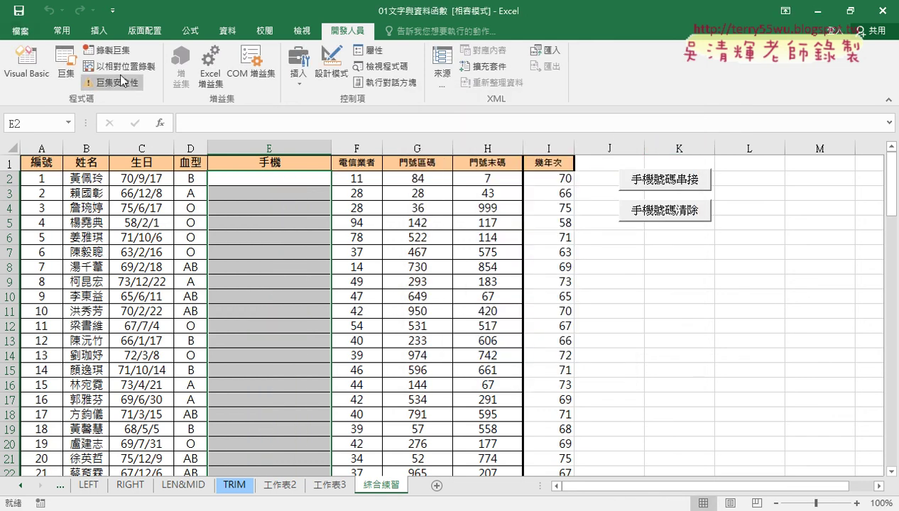
click(71, 73)
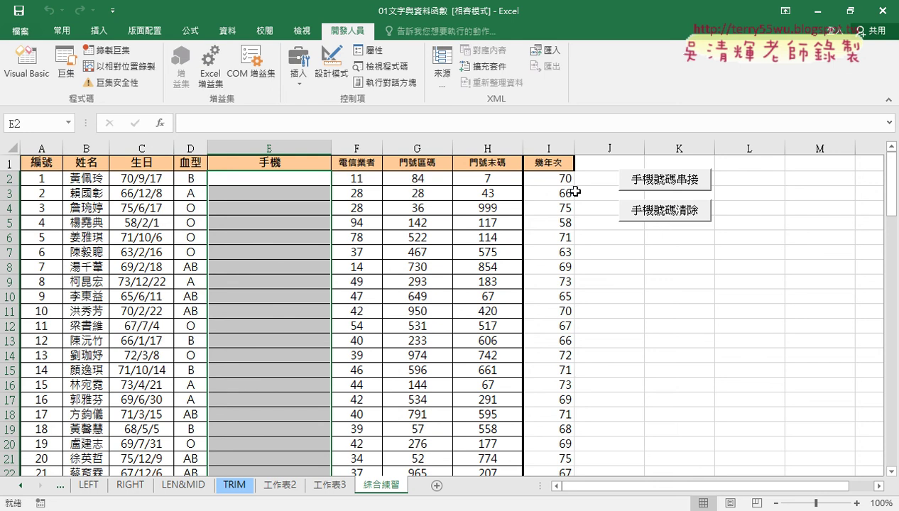
- Draw a form button below the existing two and assign it the 手機號碼串接 macro
click(299, 73)
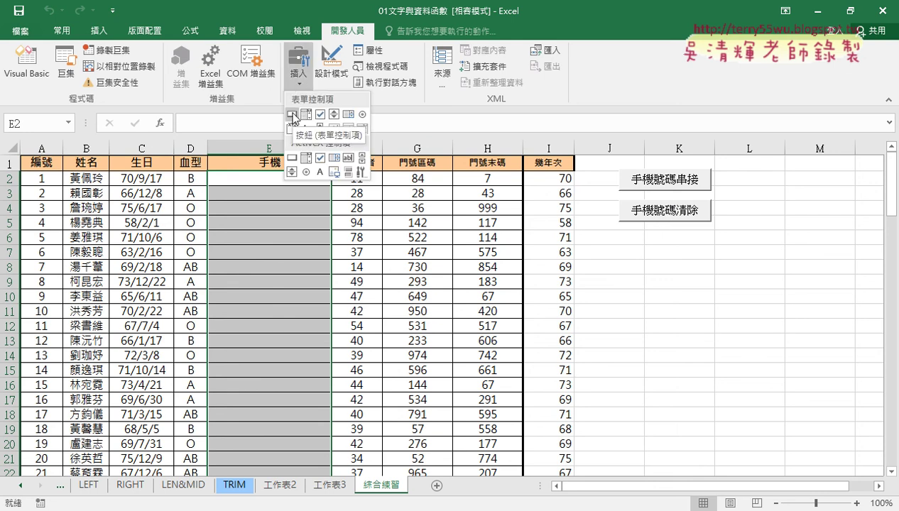
click(292, 114)
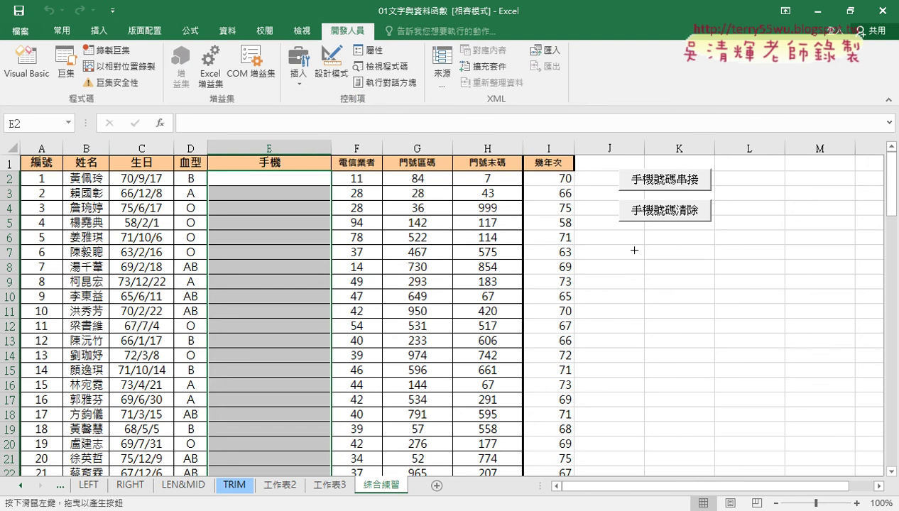
drag(622, 245, 725, 272)
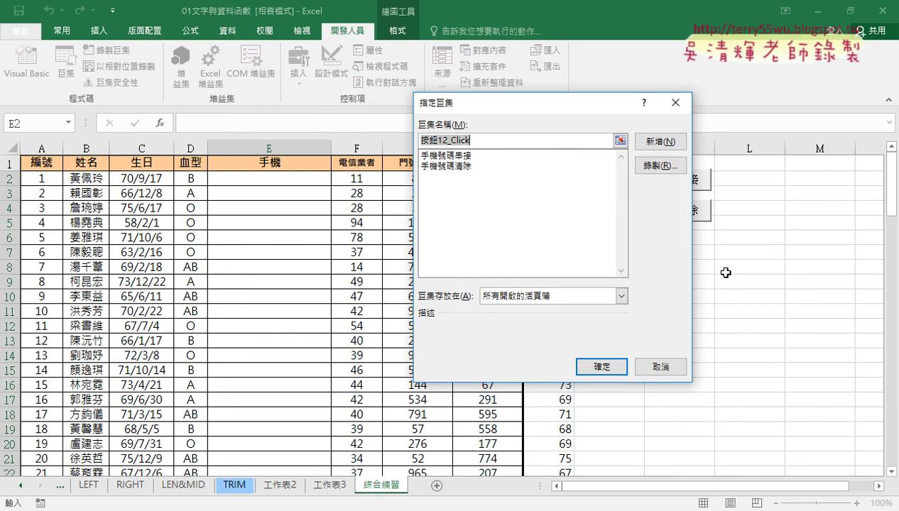
click(475, 156)
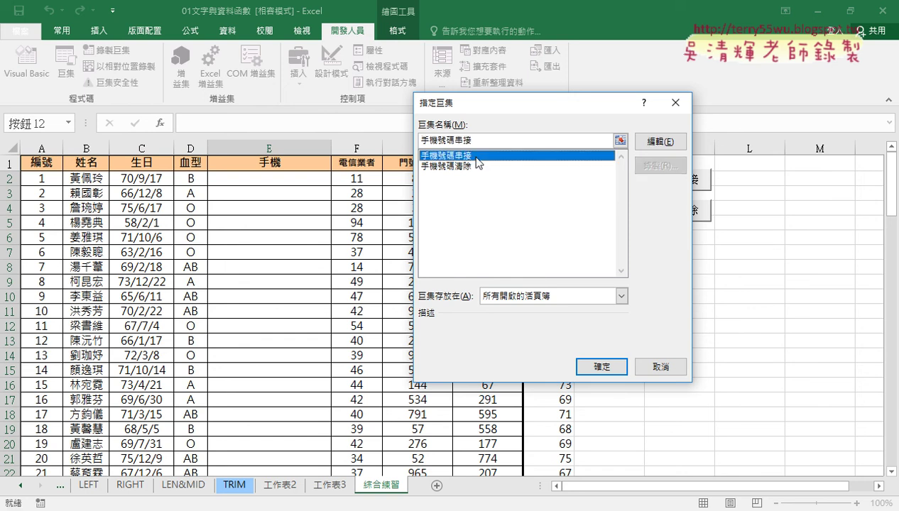
drag(477, 142, 417, 143)
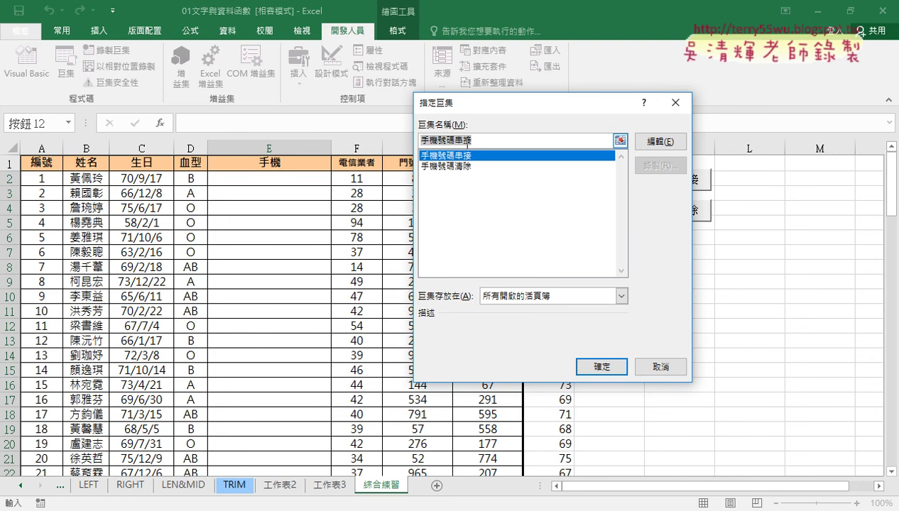
right_click(466, 144)
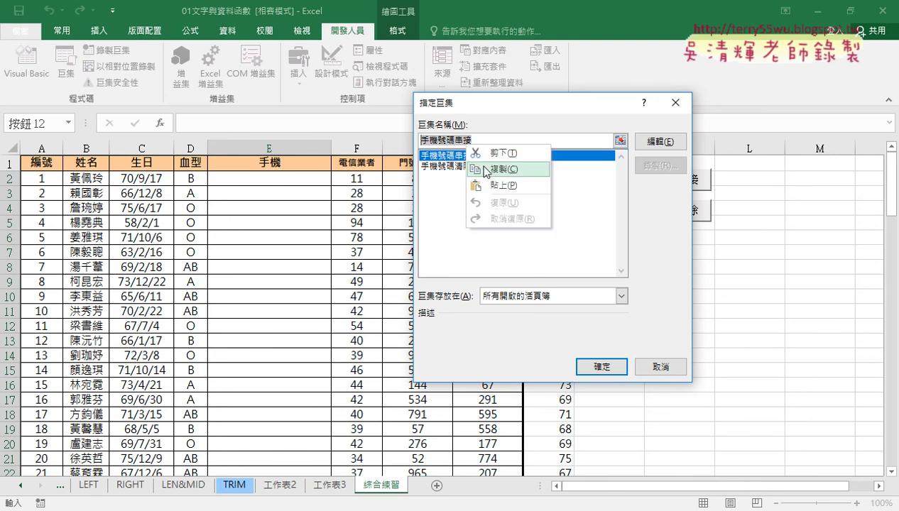
click(483, 170)
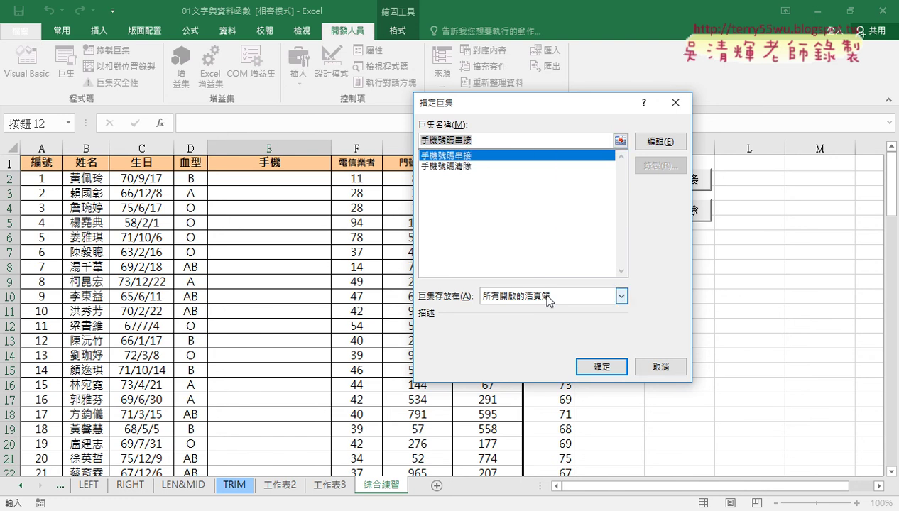
click(598, 367)
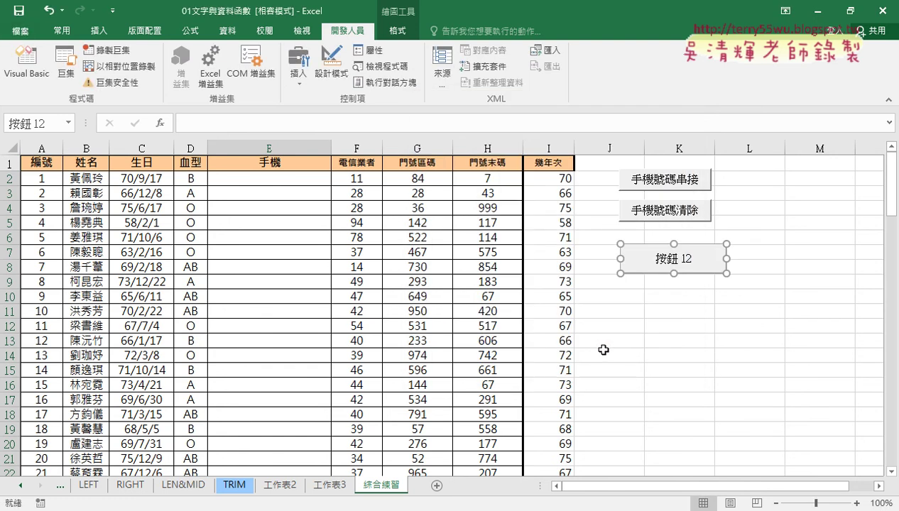
- Relabel the new button from 按鈕 12 to 手機號碼串接
click(689, 260)
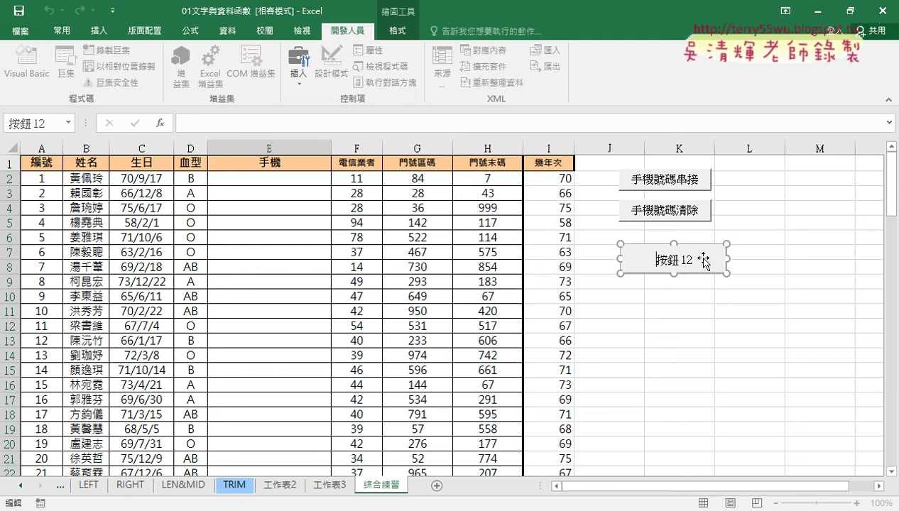
key(Delete)
key(Delete)
key(Delete)
key(Delete)
text(手機號碼串接)
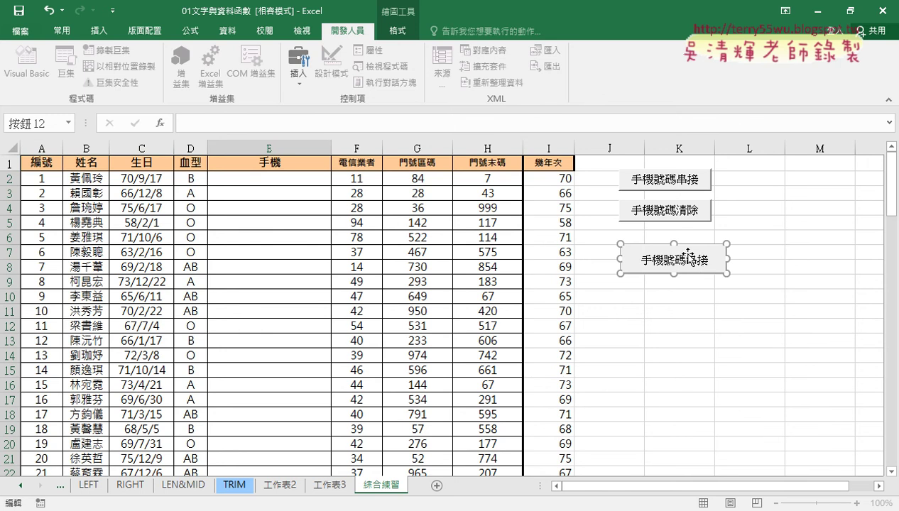
click(298, 71)
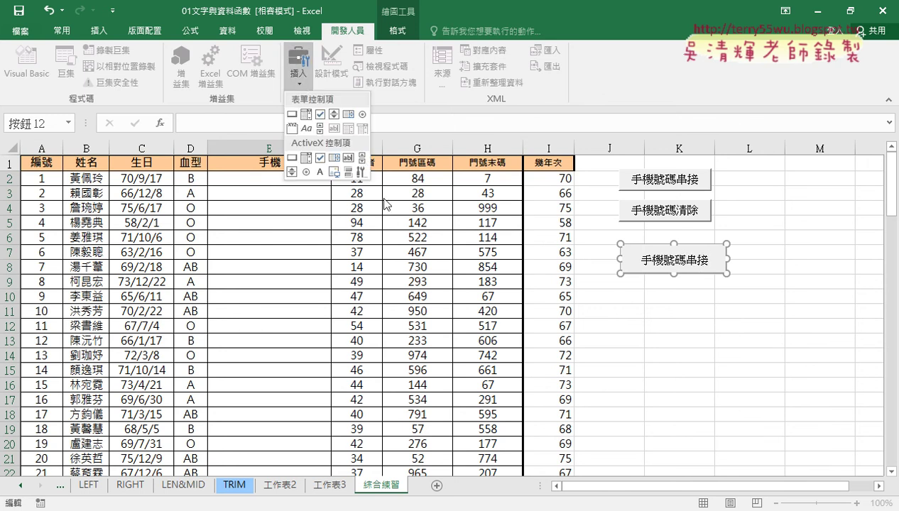
click(692, 320)
click(665, 321)
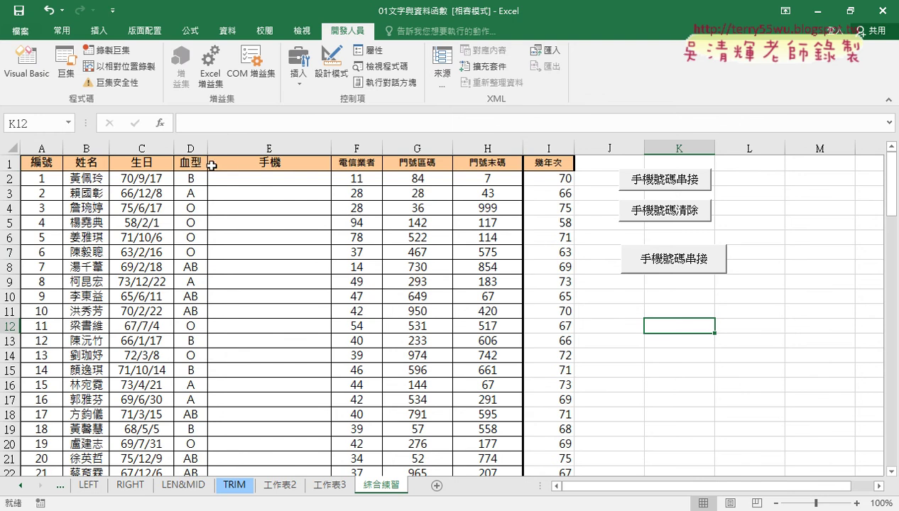
- Start recording a new macro named 手機號碼串接2
click(111, 56)
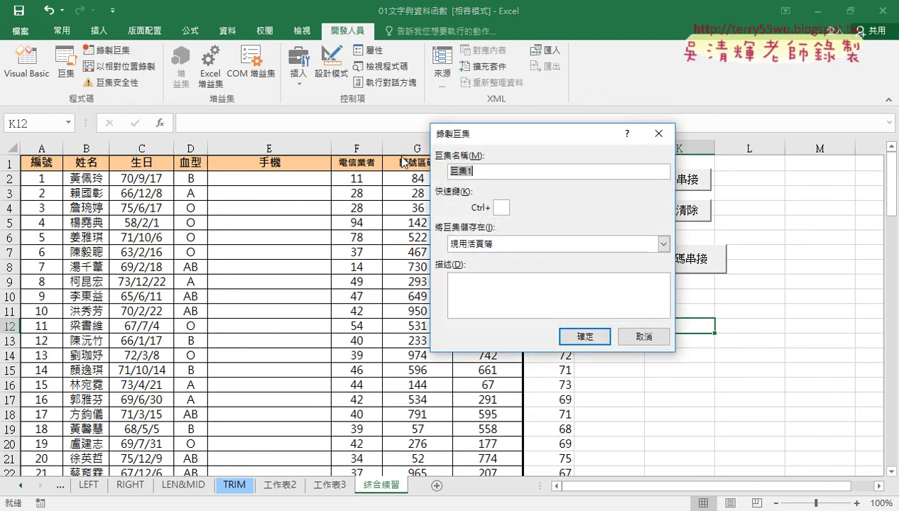
right_click(455, 170)
click(483, 206)
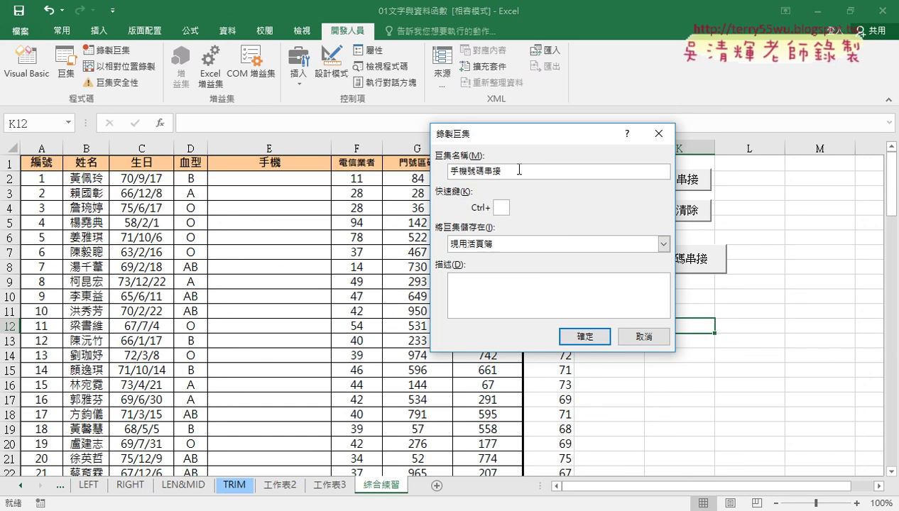
text(2)
click(579, 337)
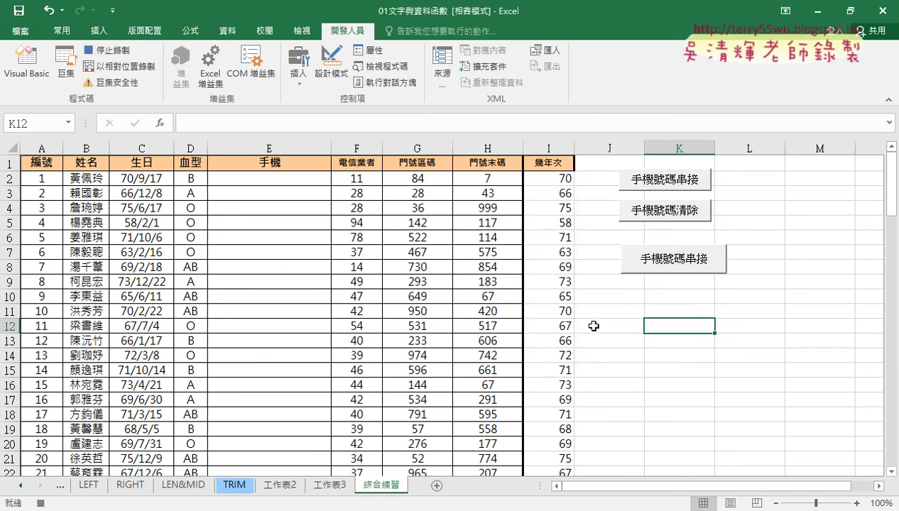
- Record selecting E2, F7, K17 and J11, stop recording, then refill column E via the 手機號碼串接 button
click(281, 181)
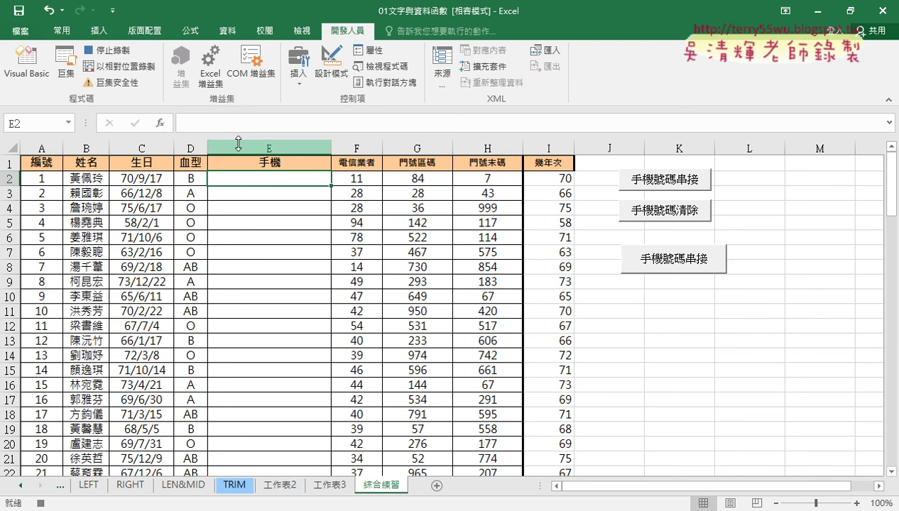
click(214, 124)
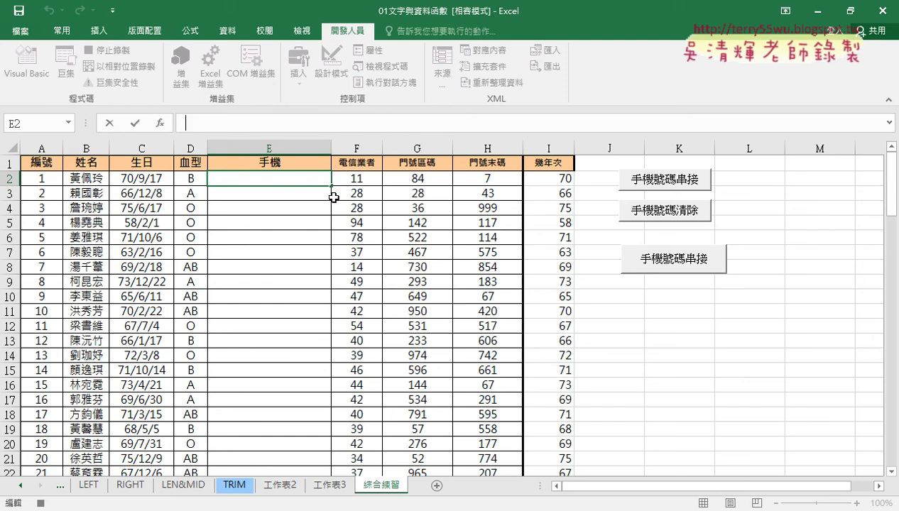
key(Escape)
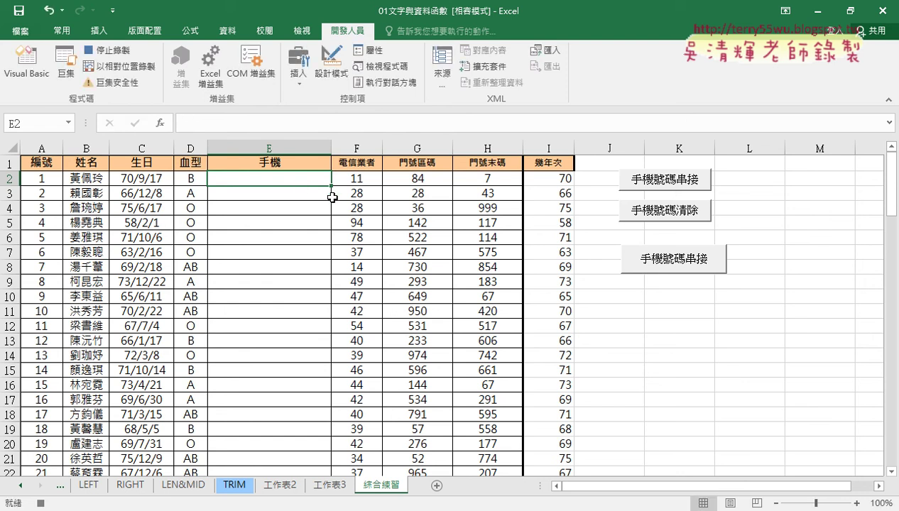
click(344, 249)
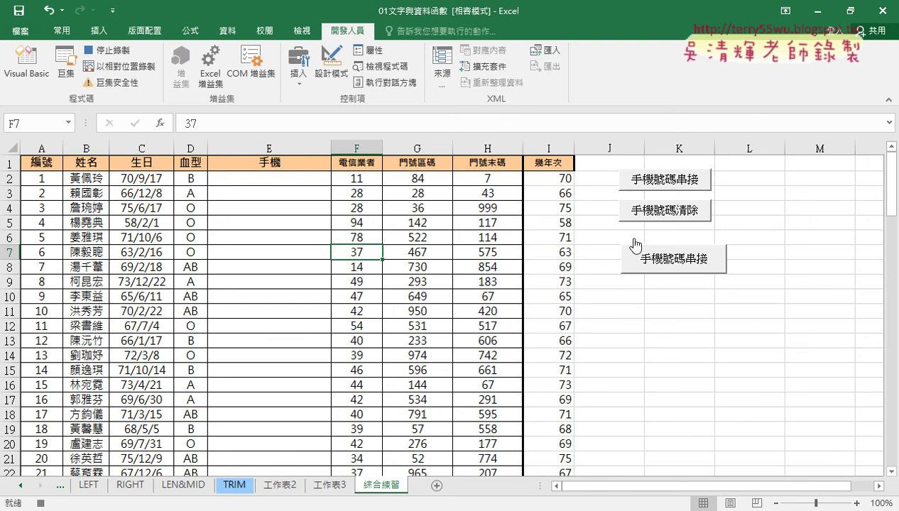
click(648, 400)
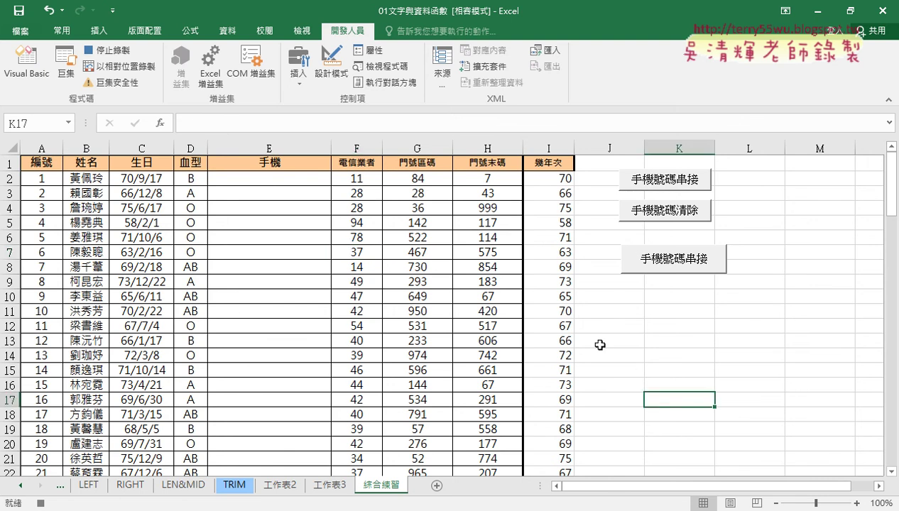
click(608, 306)
click(103, 50)
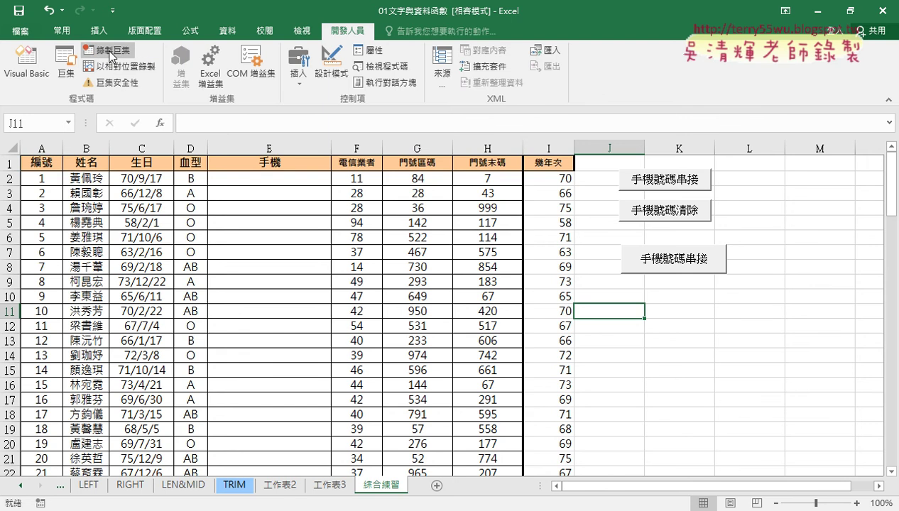
click(663, 181)
click(308, 176)
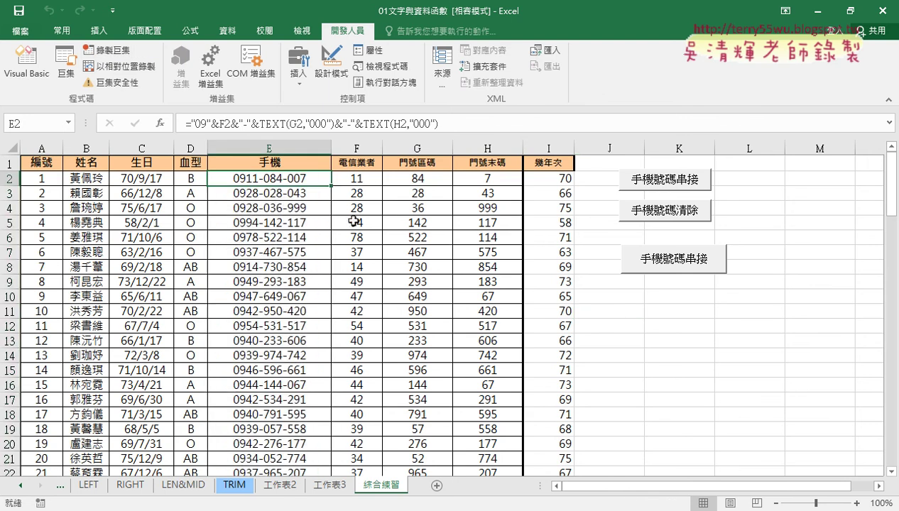